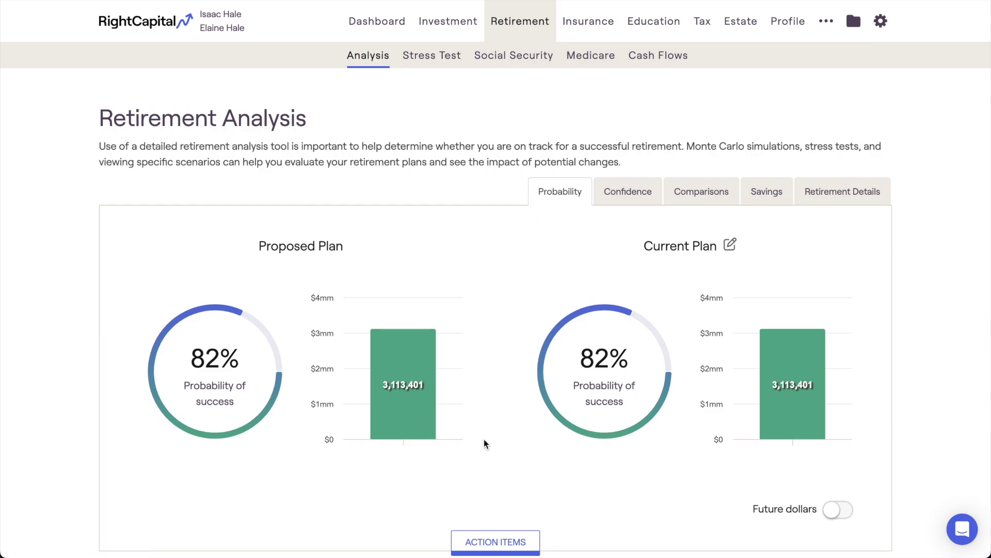
Step: Glance at the Action Items panel, then show the Proposed plan's Confidence simulation chart
click(470, 540)
scroll(470, 540, down, 7)
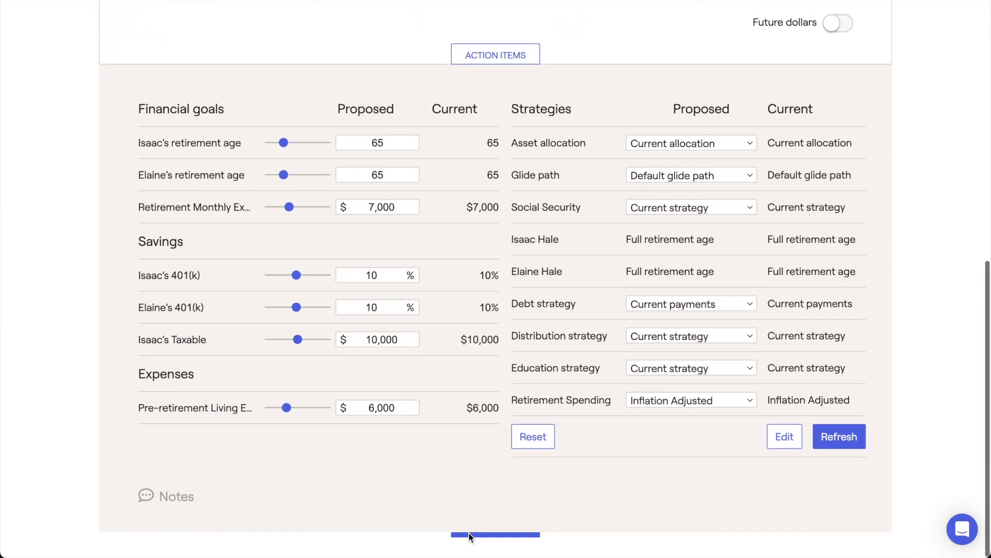
scroll(470, 538, up, 8)
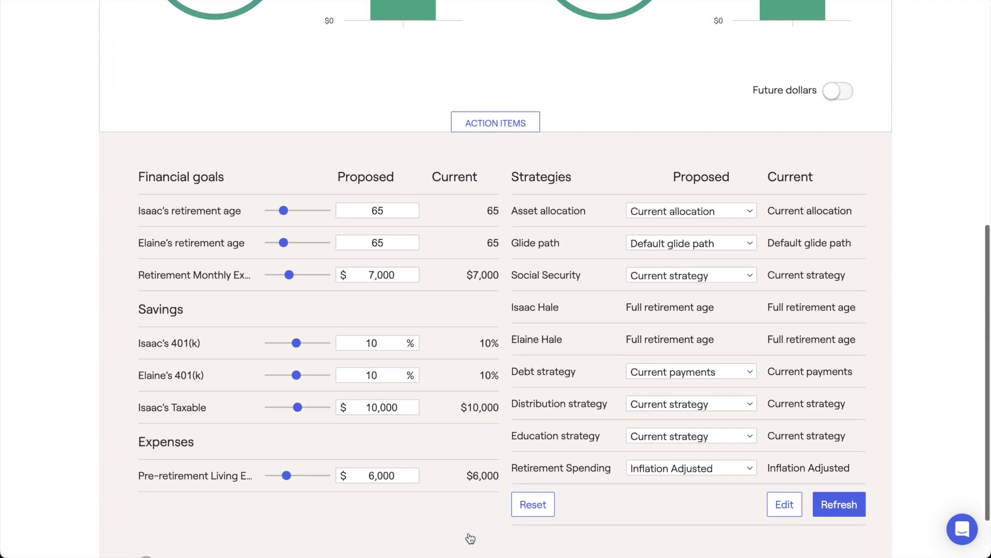
scroll(470, 537, up, 1)
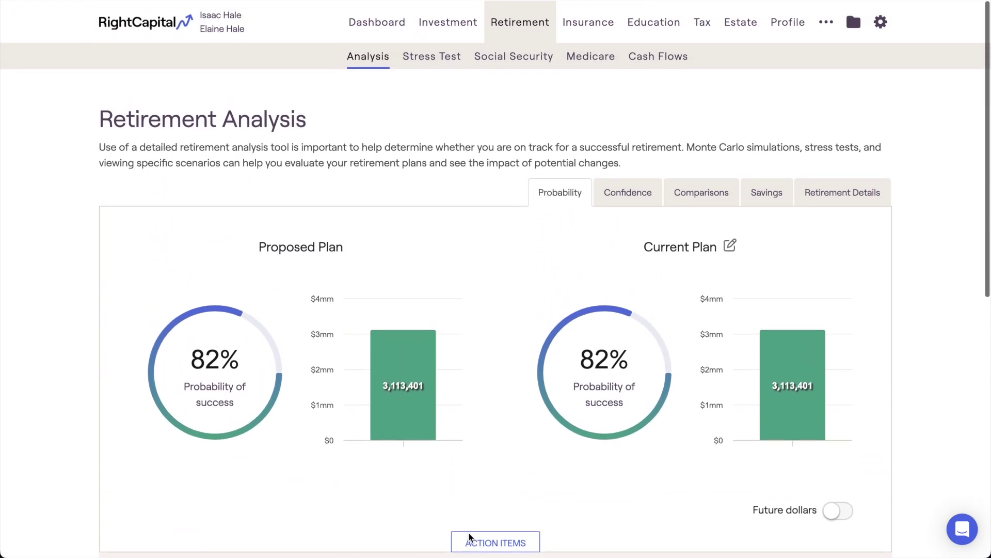
click(652, 203)
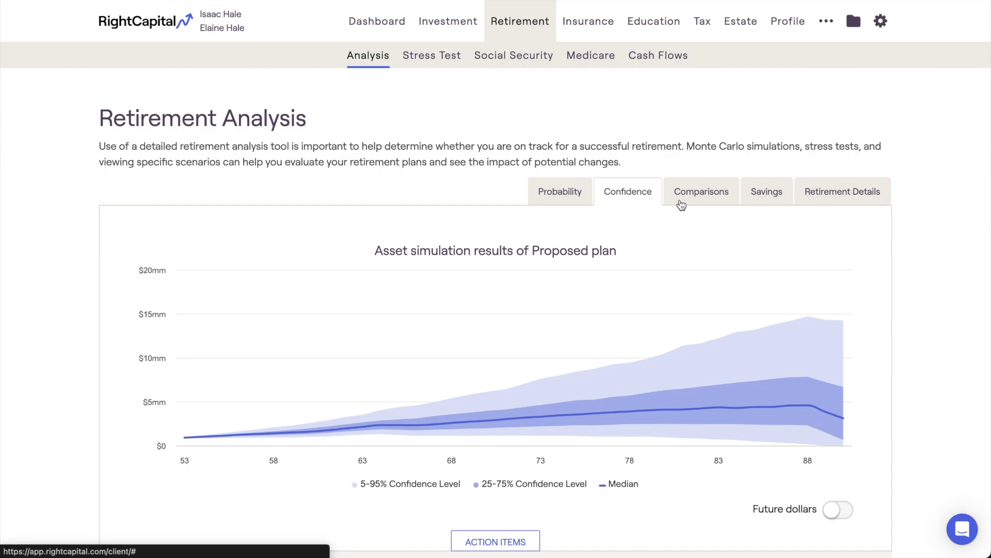
Step: View the Comparisons, Savings and Retirement Details tabs of the retirement analysis in turn
click(681, 205)
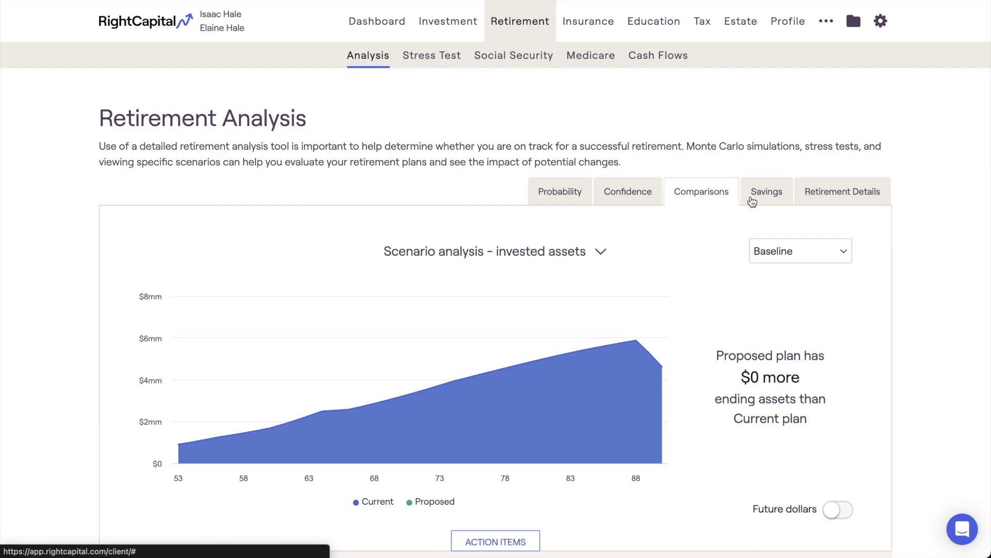
click(752, 202)
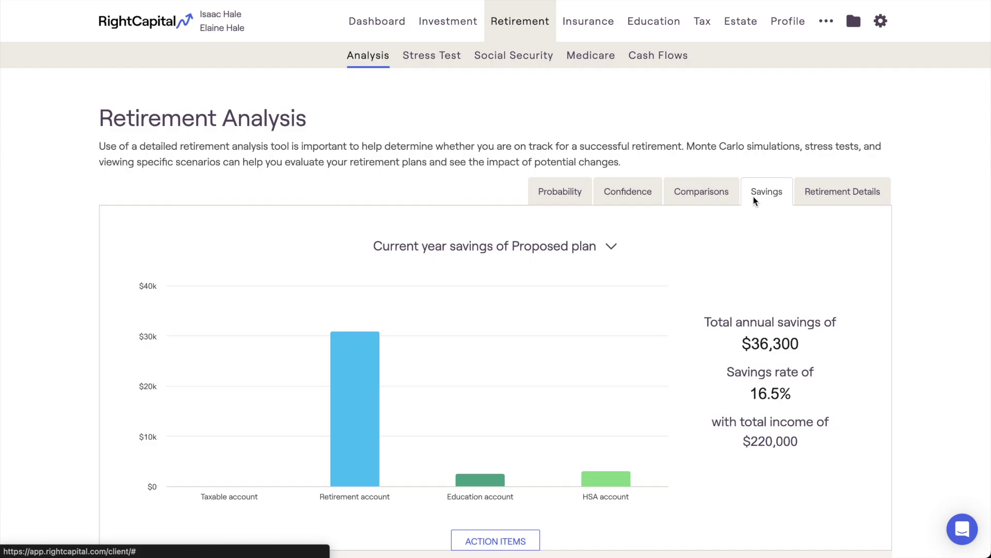
click(809, 203)
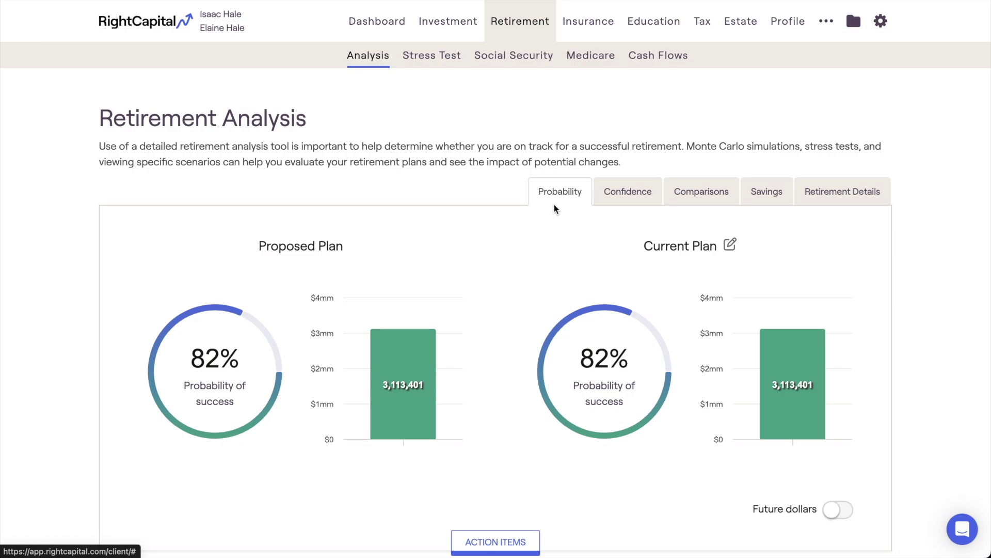
drag(257, 247, 335, 251)
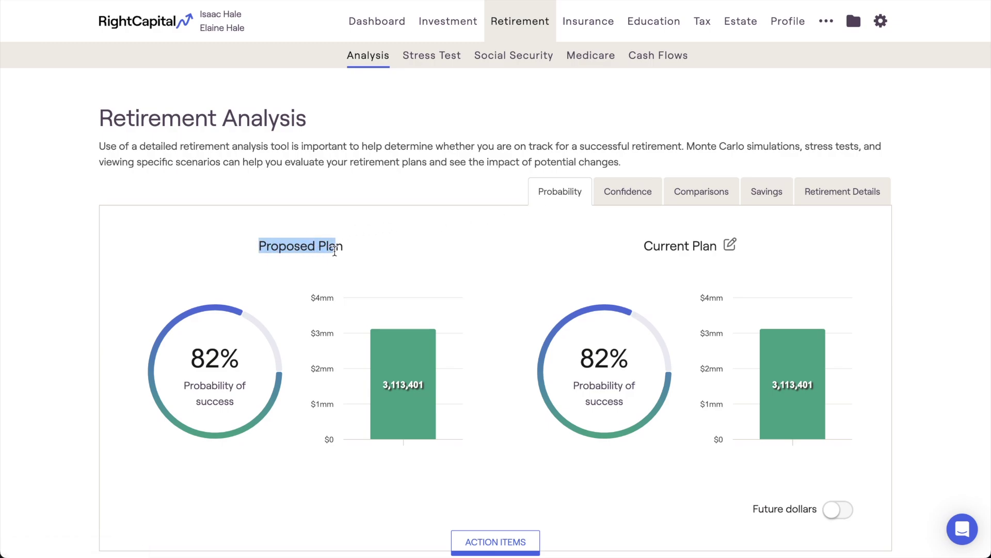
click(349, 253)
drag(643, 246, 726, 248)
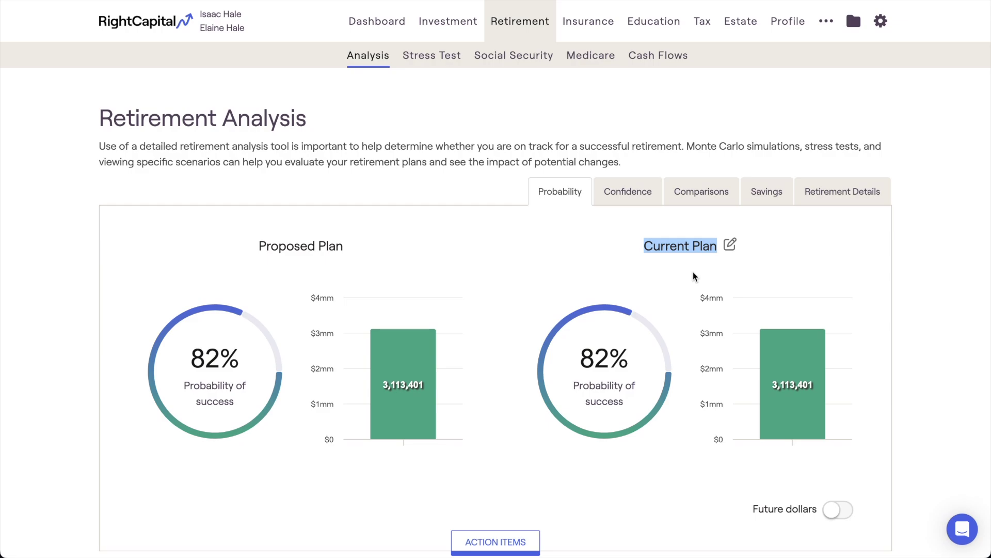
click(693, 277)
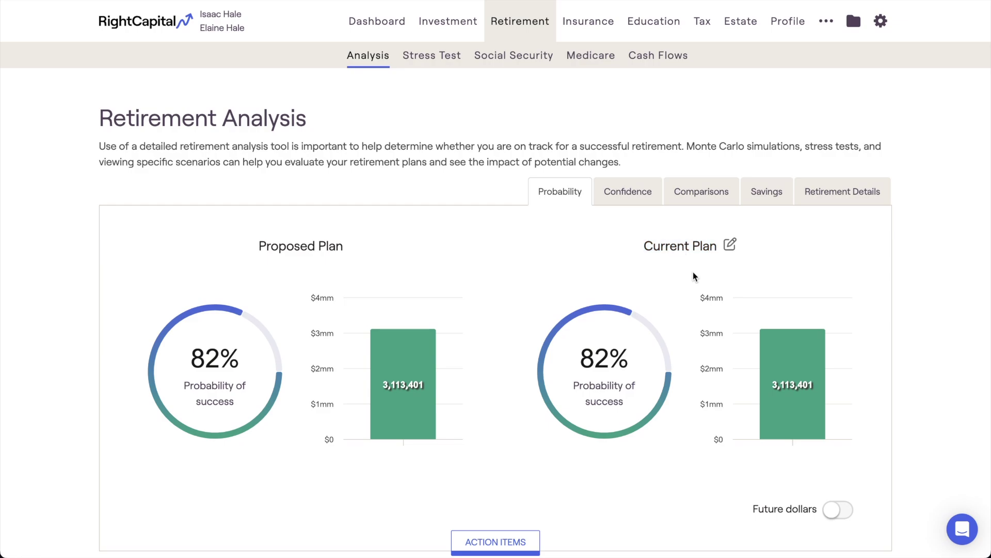
drag(249, 246, 350, 250)
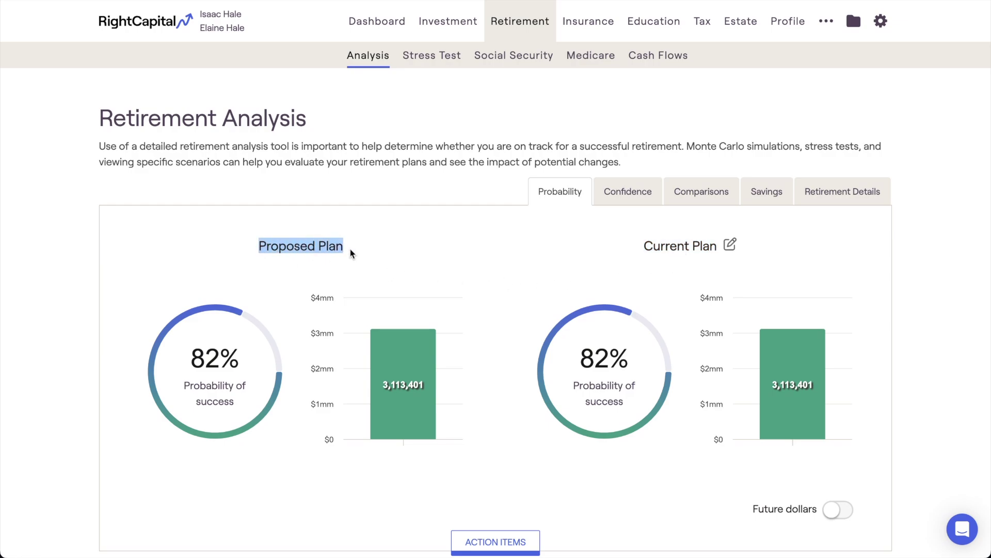
click(323, 271)
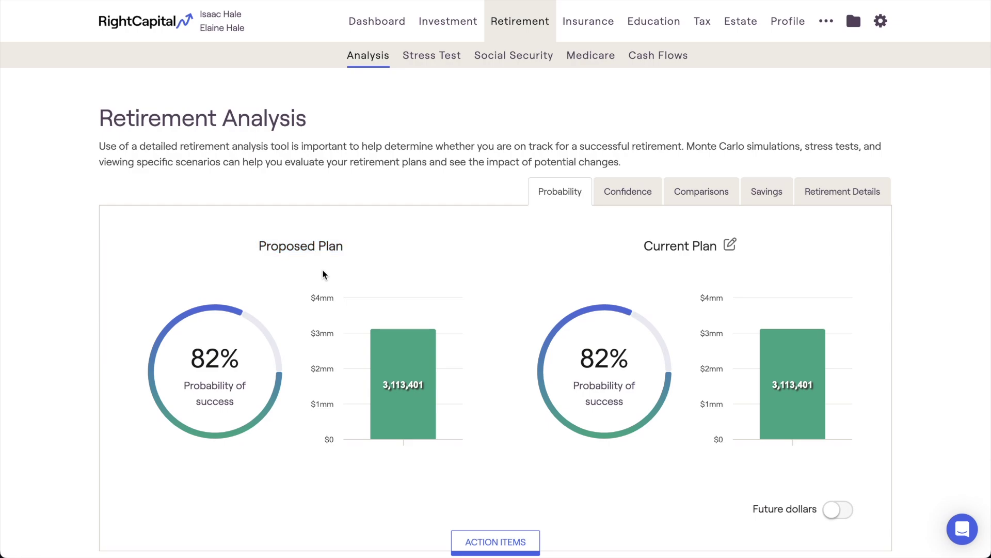
click(497, 541)
Step: Scroll down to the Financial goals and Strategies table of the action items panel
scroll(496, 540, down, 5)
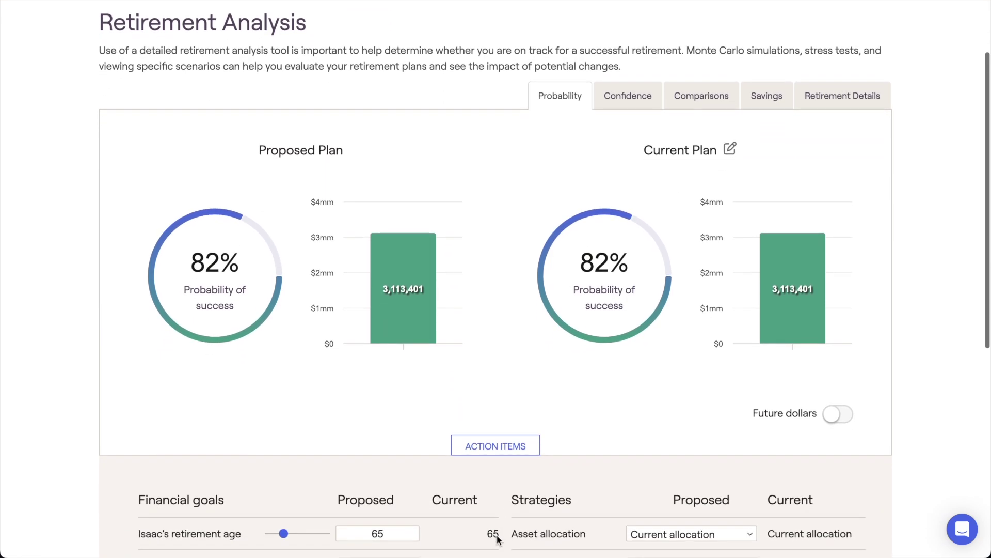
scroll(497, 540, down, 1)
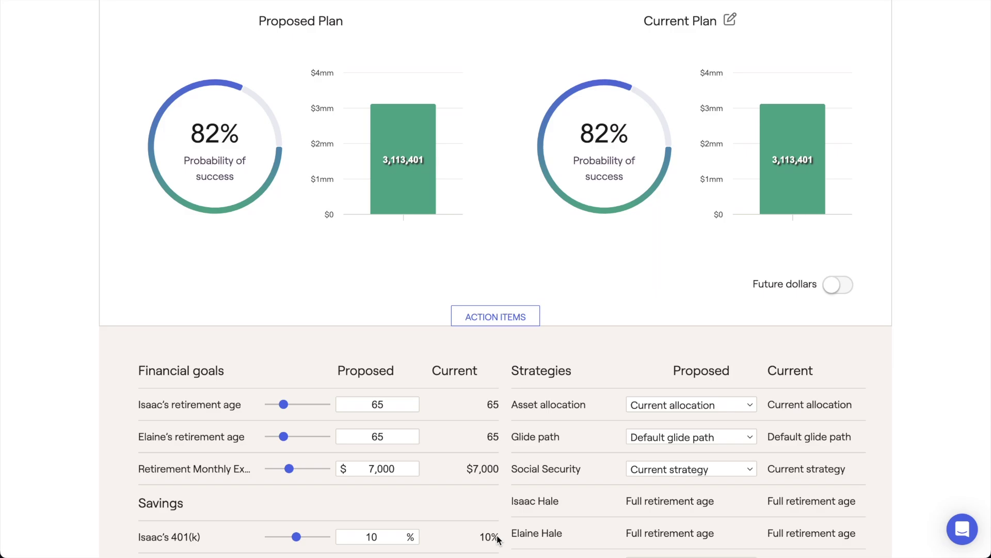
scroll(496, 540, down, 4)
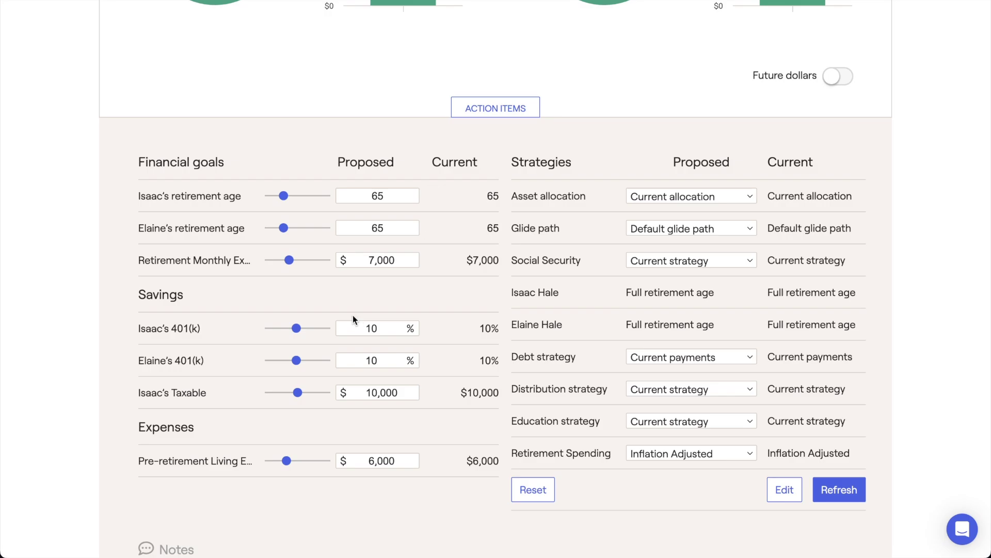
Step: Set the primary client's proposed retirement age to 70, leaving current at 65
drag(284, 196, 289, 197)
drag(388, 195, 373, 195)
text(70)
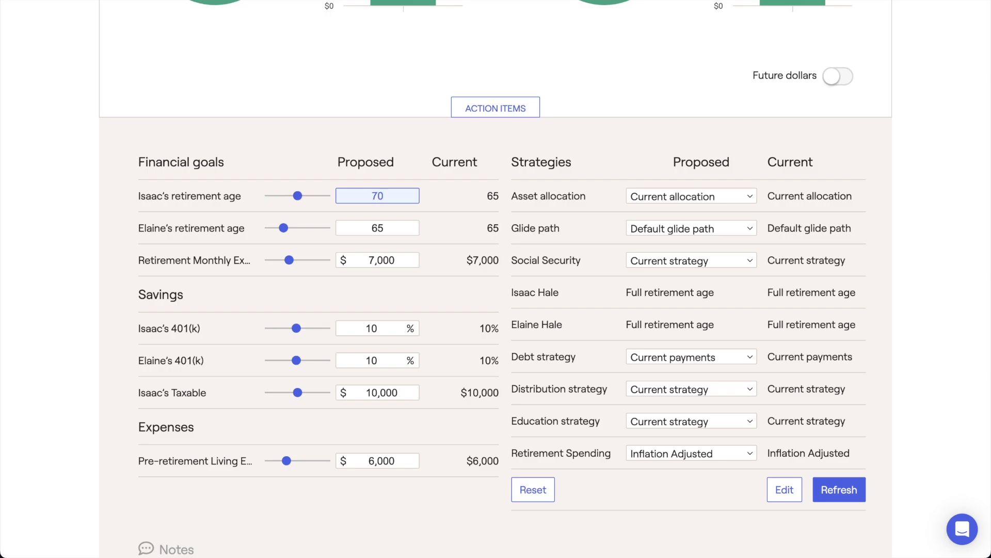
click(404, 150)
Step: Add both clients' planning horizons to the action items and save
click(784, 489)
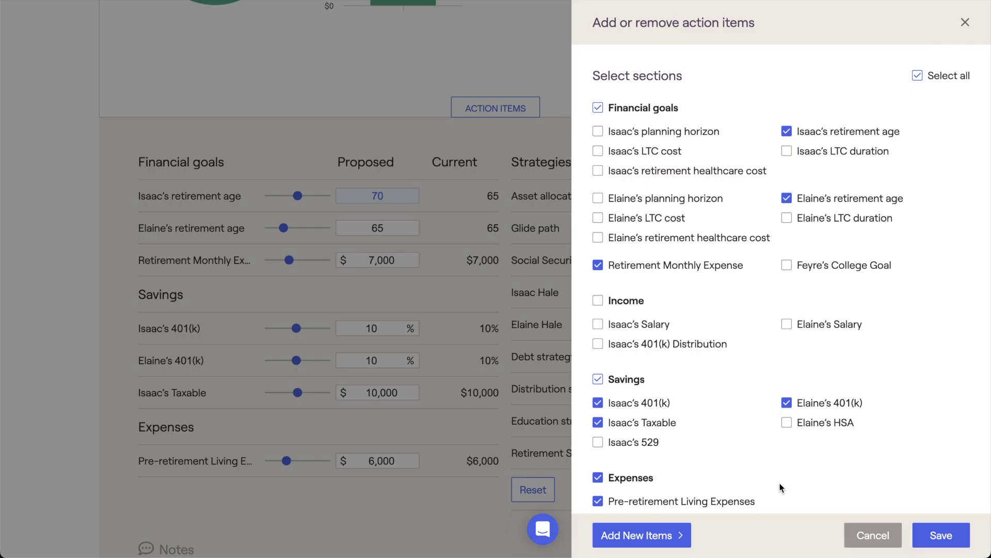
click(598, 132)
click(599, 199)
click(932, 527)
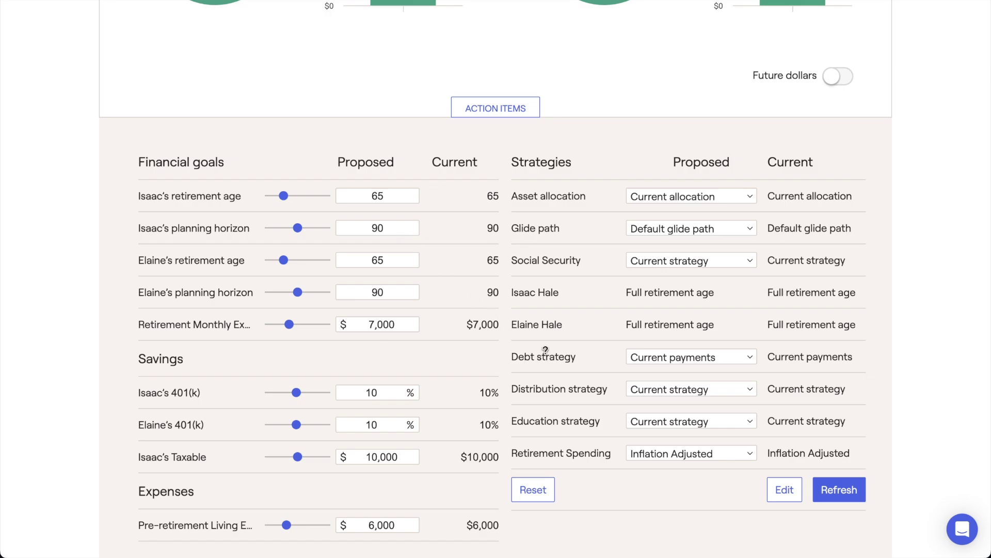
Step: Reopen the action items chooser and bring up the Goals types under Add New Items
click(777, 486)
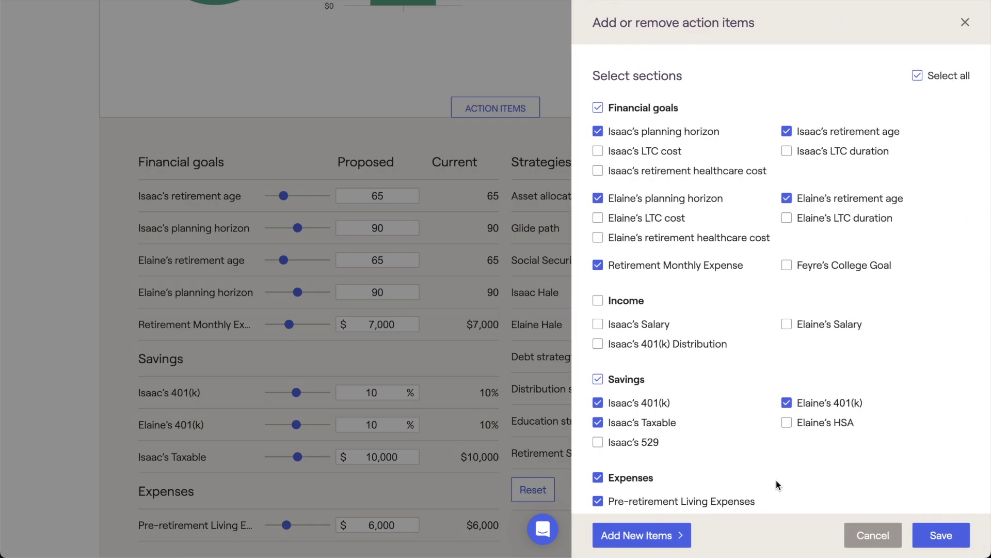
click(678, 537)
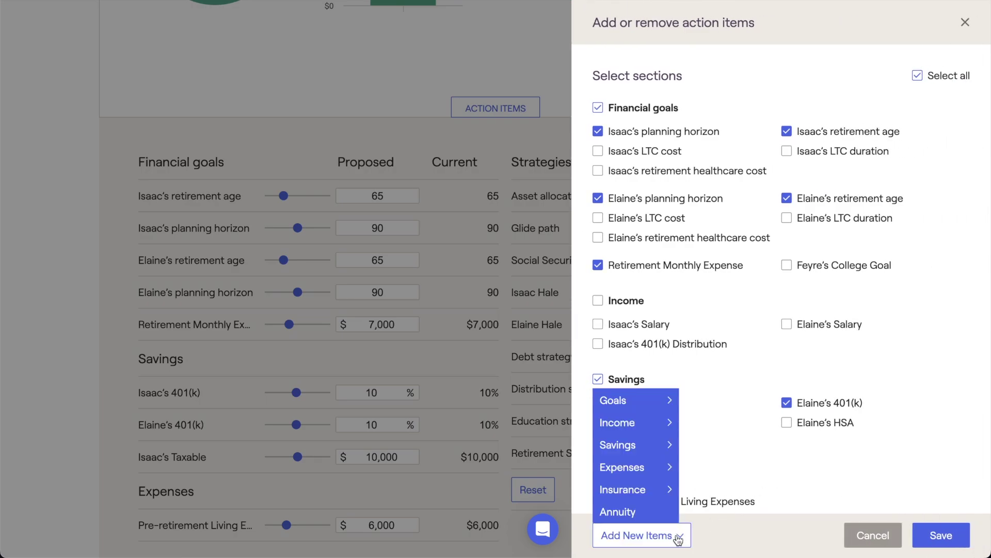
mouse_move(655, 476)
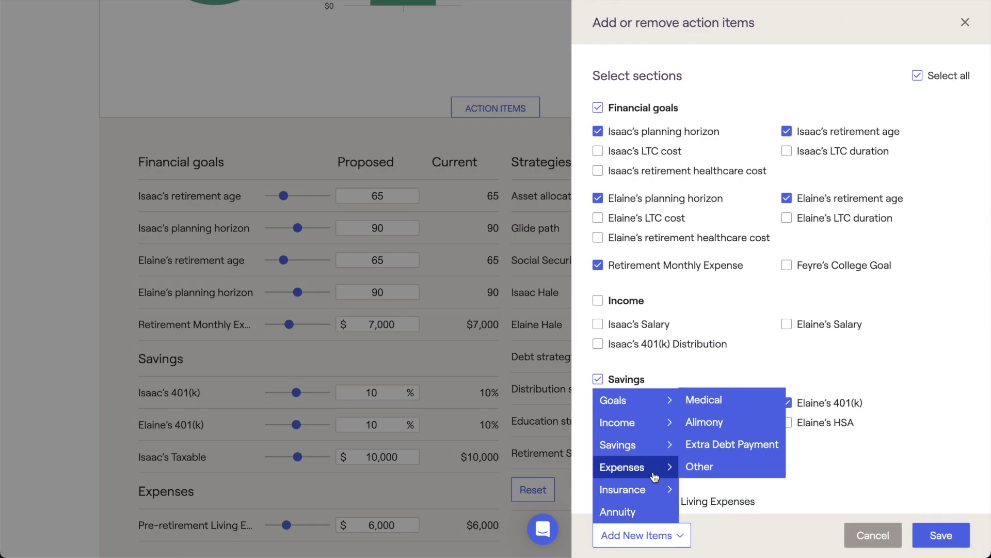
mouse_move(647, 434)
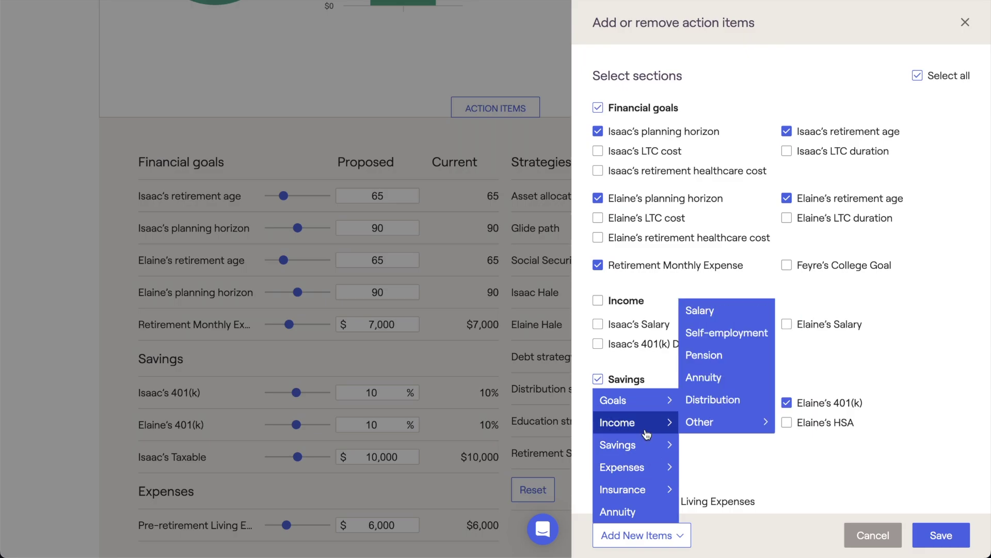
mouse_move(639, 408)
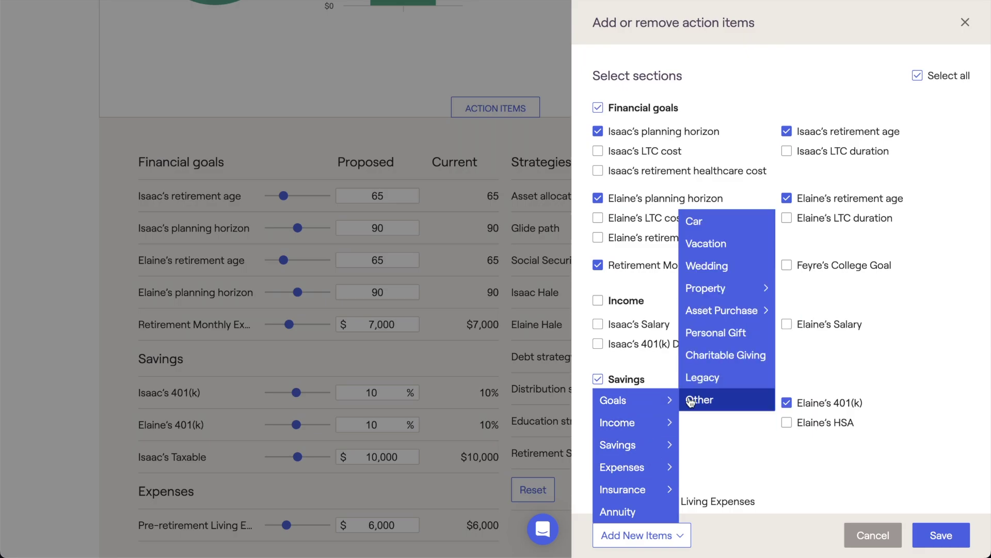
Step: Add a one-time vacation goal for the primary client with a $10,000 proposed amount
click(698, 254)
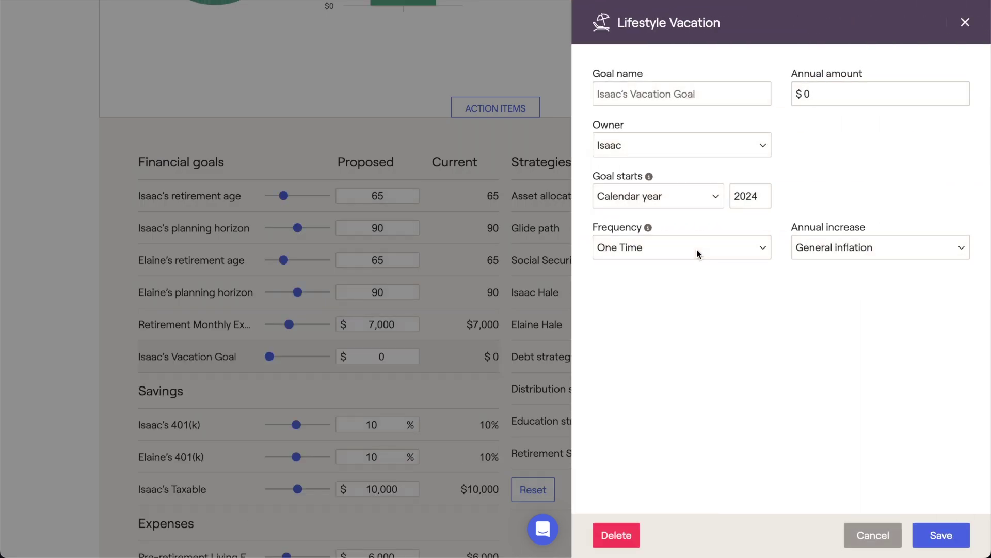
click(819, 94)
text(10,000)
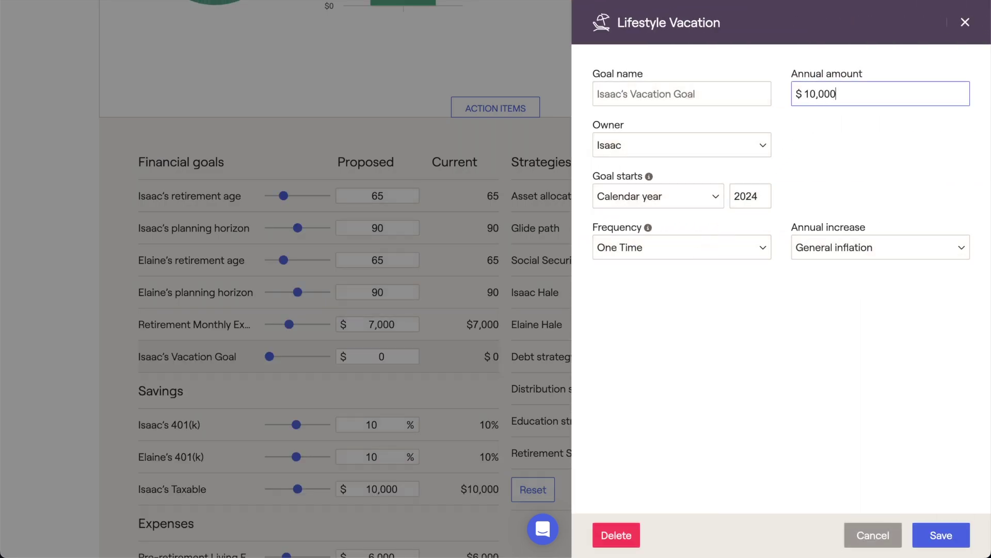
key(Return)
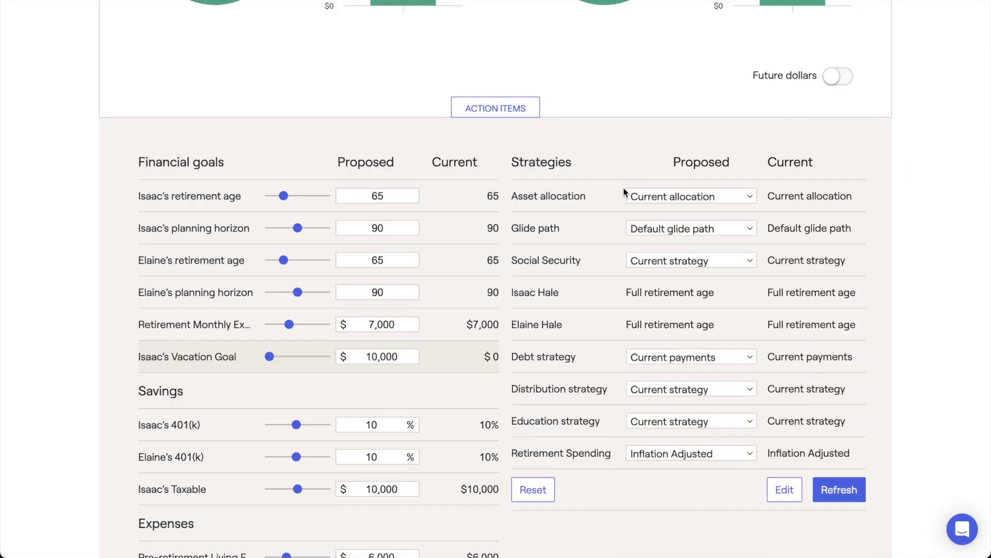
click(231, 366)
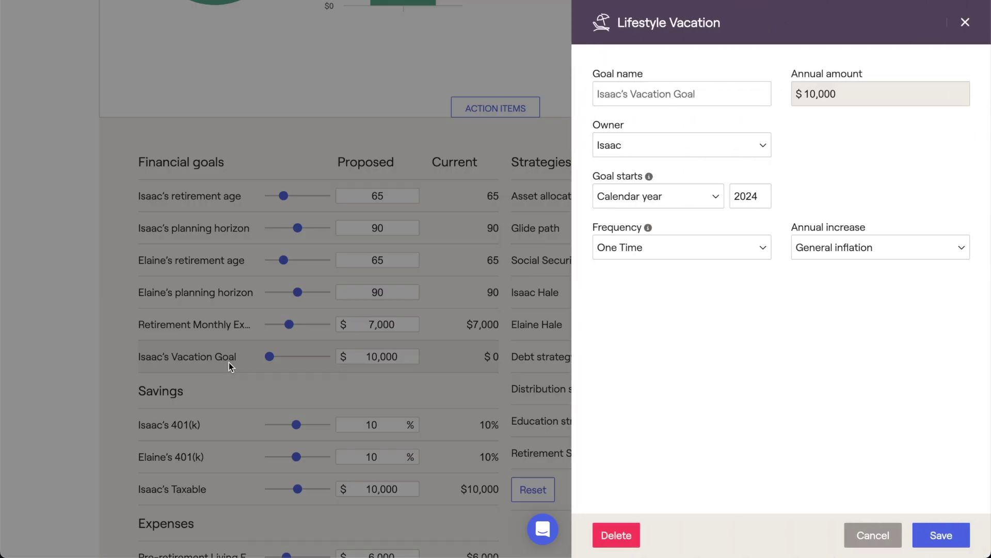
click(228, 363)
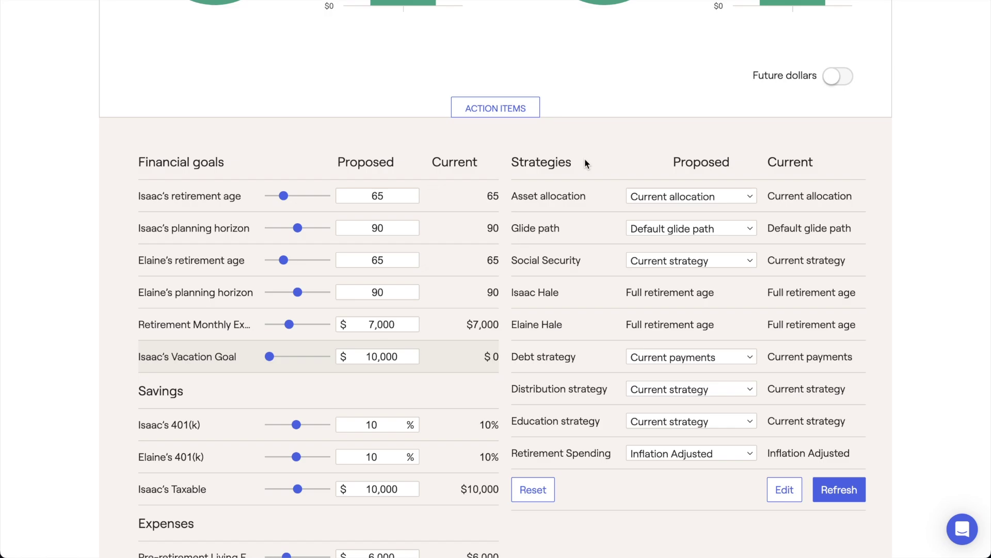
Step: Set allocation to The BEST Portfolio, Social Security to Optimal strategy, debt to Debt proposal, and refresh
click(640, 196)
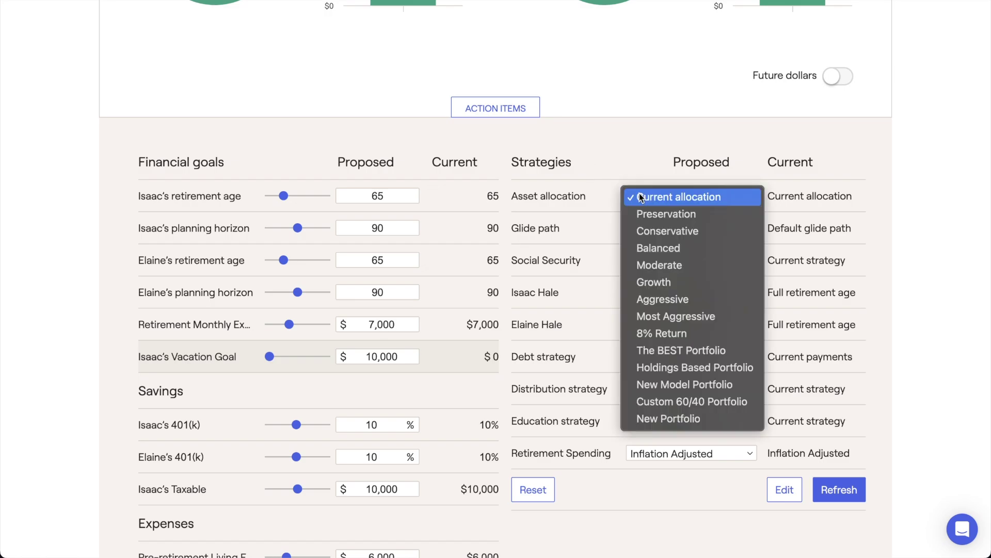
click(640, 351)
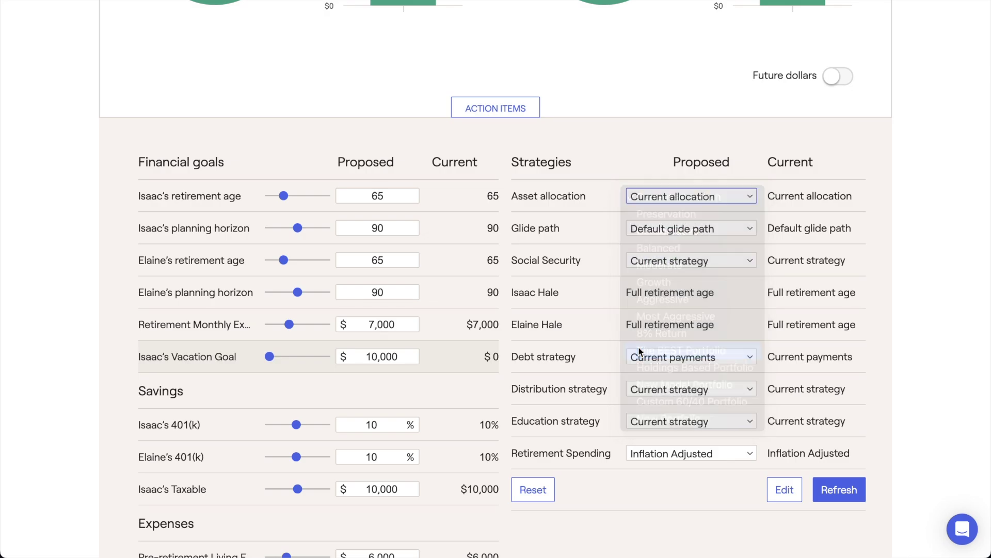
click(695, 259)
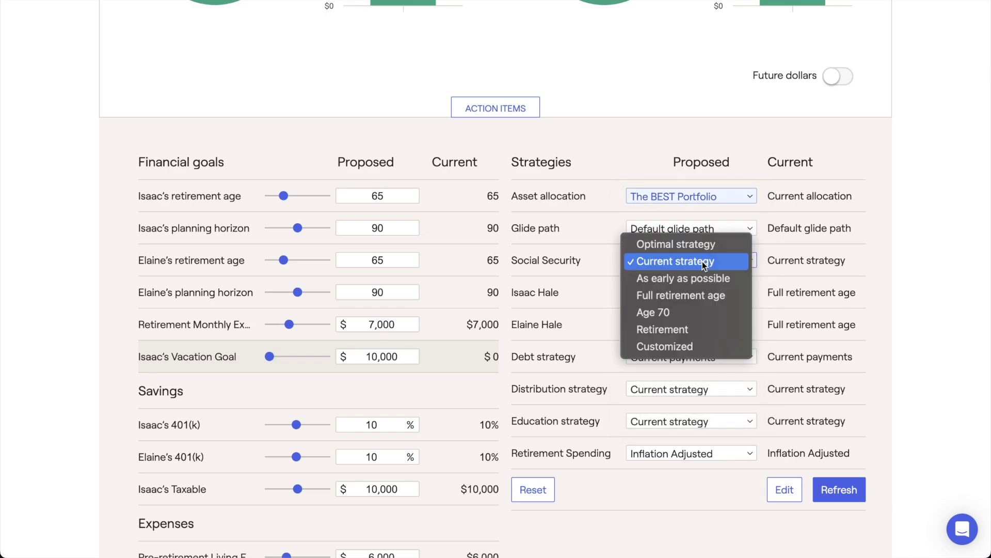
click(696, 250)
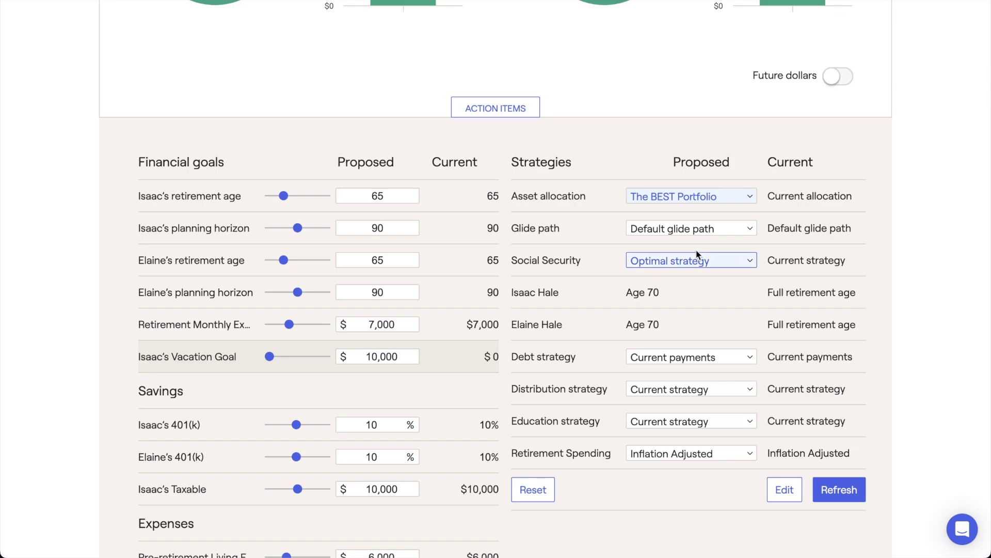
click(644, 357)
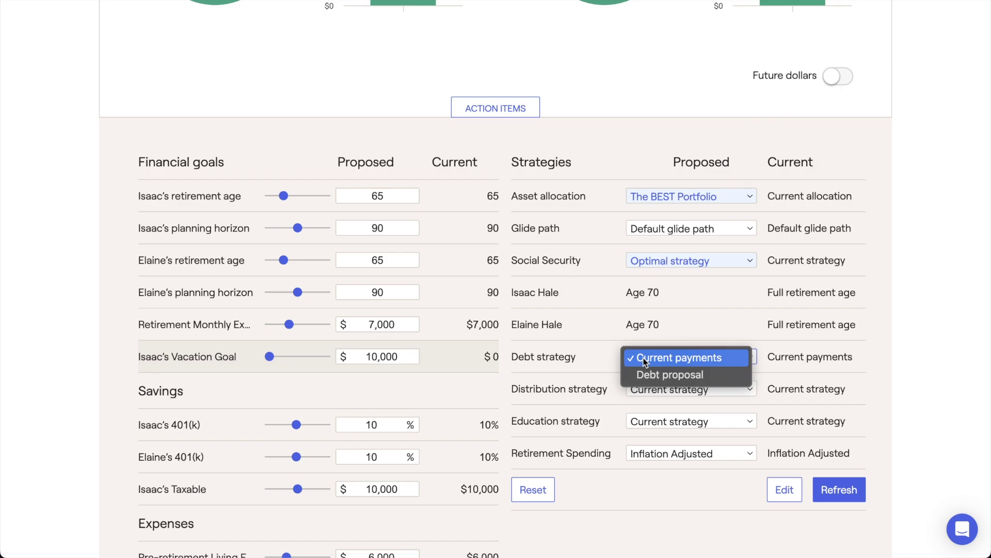
click(629, 380)
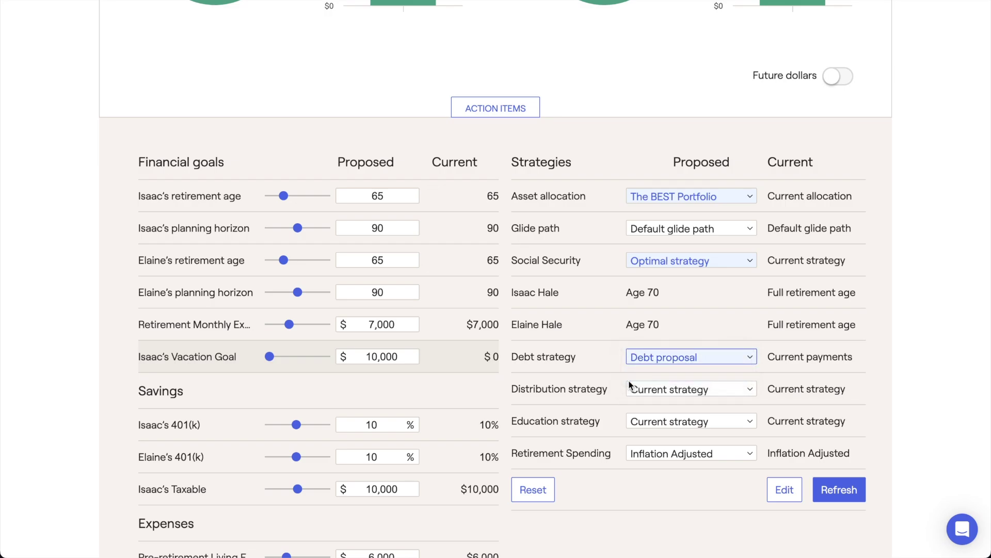
click(816, 497)
Step: Return to the charts and open the Add or remove plans list beside Current Plan
scroll(816, 497, up, 5)
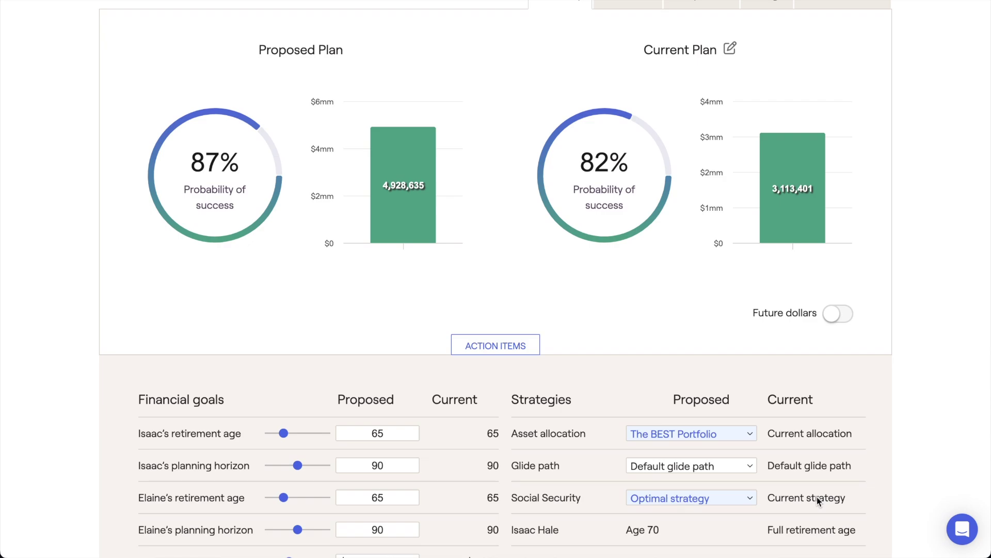
scroll(817, 496, up, 4)
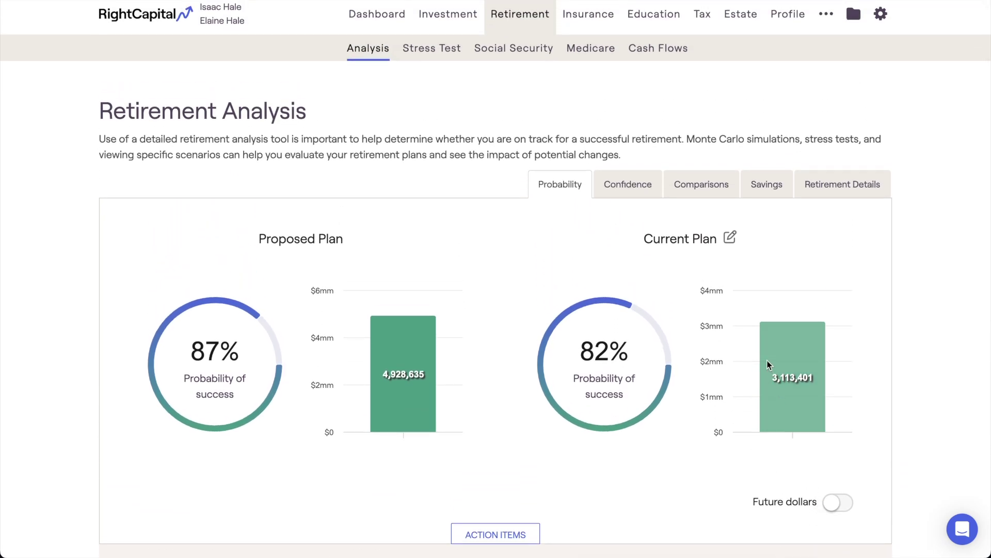
click(731, 238)
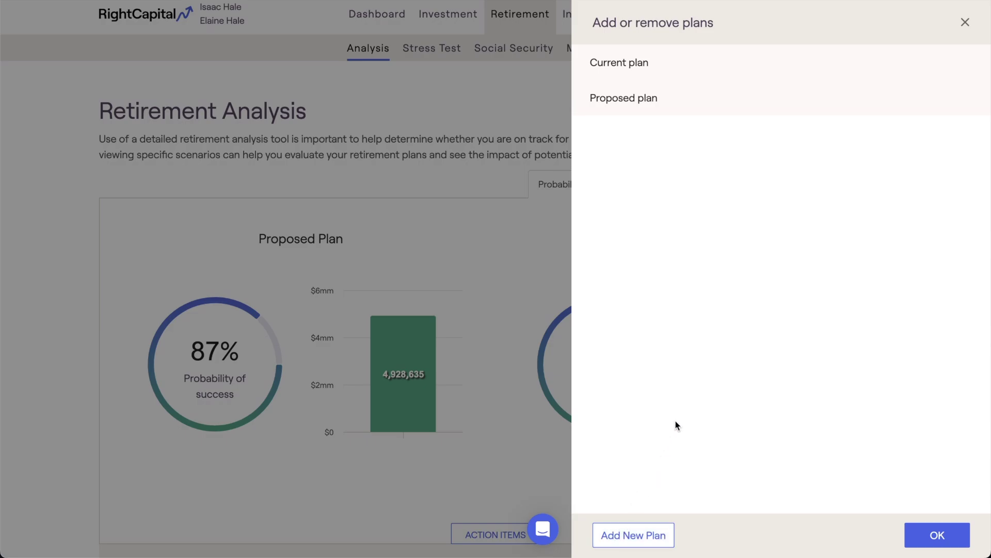
Step: Copy the proposed plan, rename the copy 'Travel in Retirement', and close the plan list
mouse_move(820, 112)
click(905, 100)
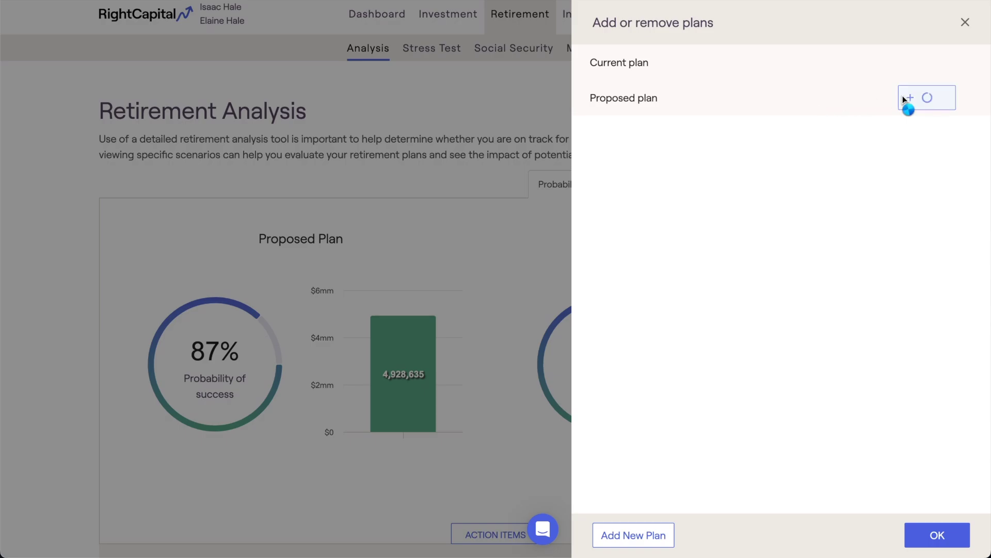
click(664, 136)
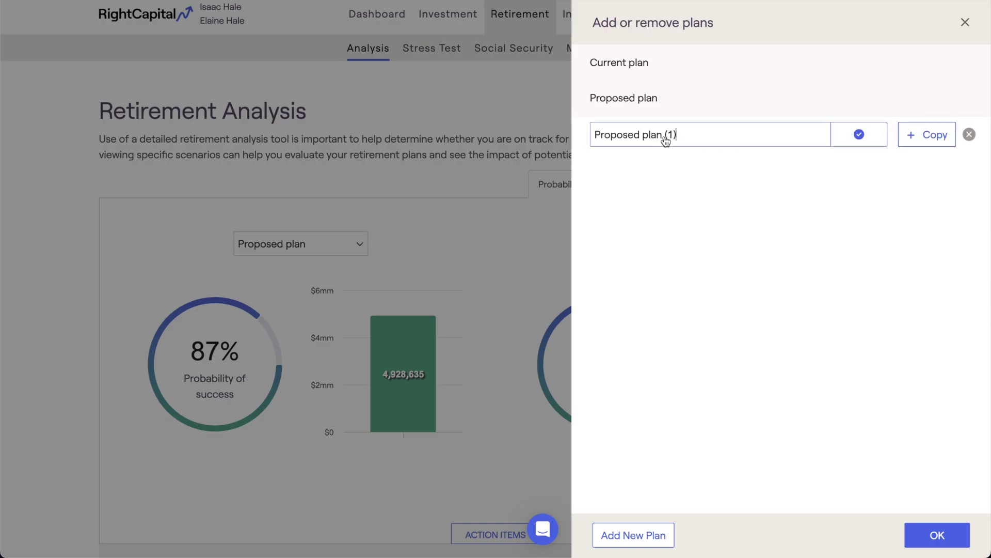
drag(684, 136, 576, 132)
text(Tra)
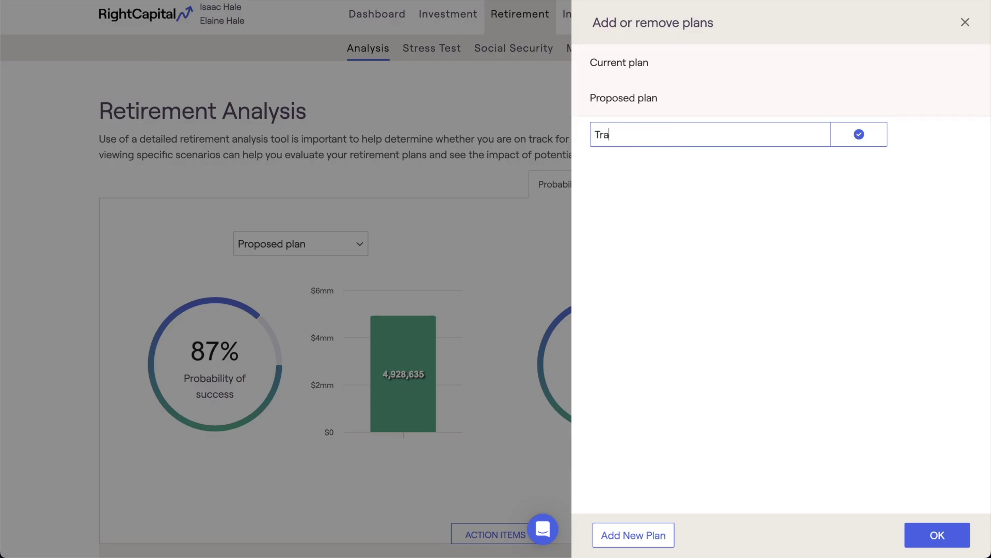
text(vel in Retirement)
key(Return)
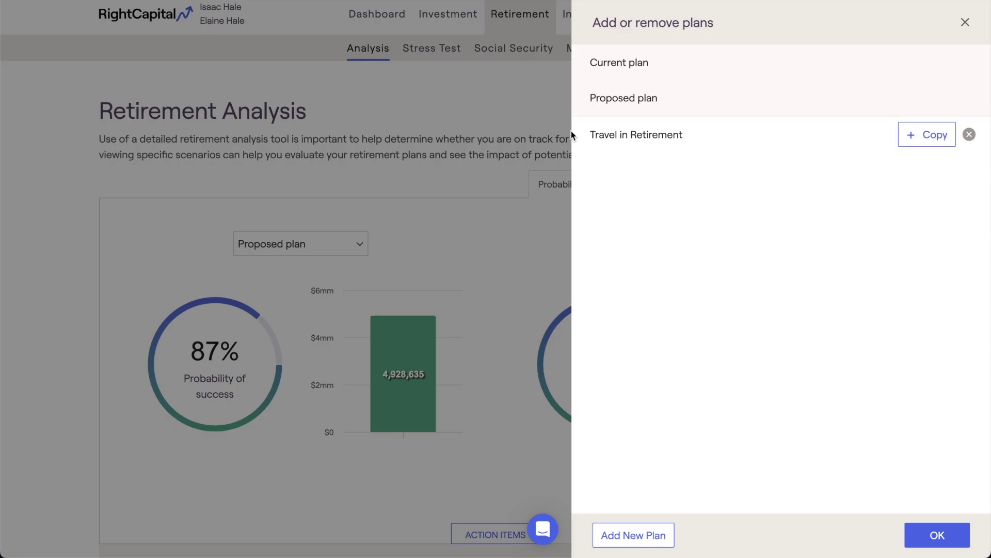
click(917, 530)
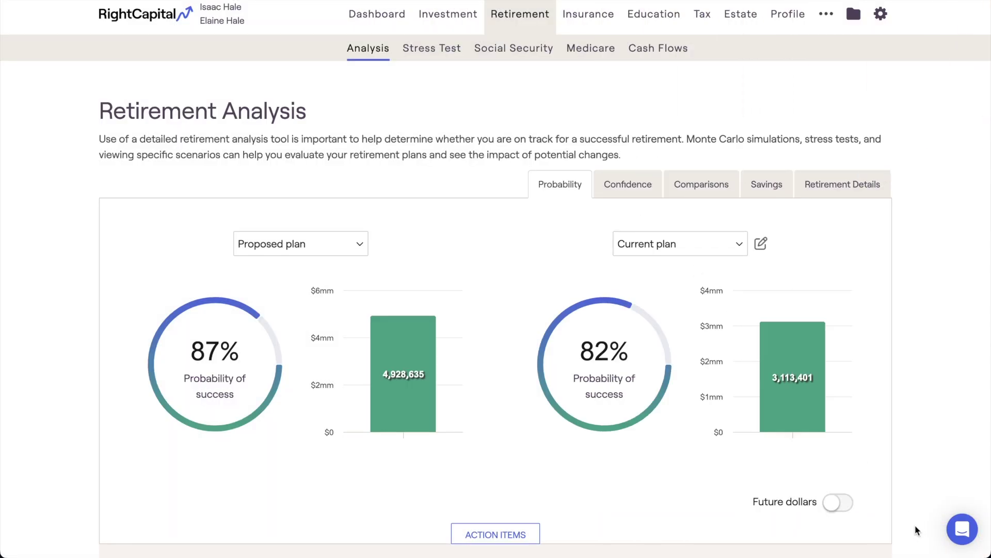
Step: Compare Travel in Retirement on the left against Current plan on the right
click(352, 246)
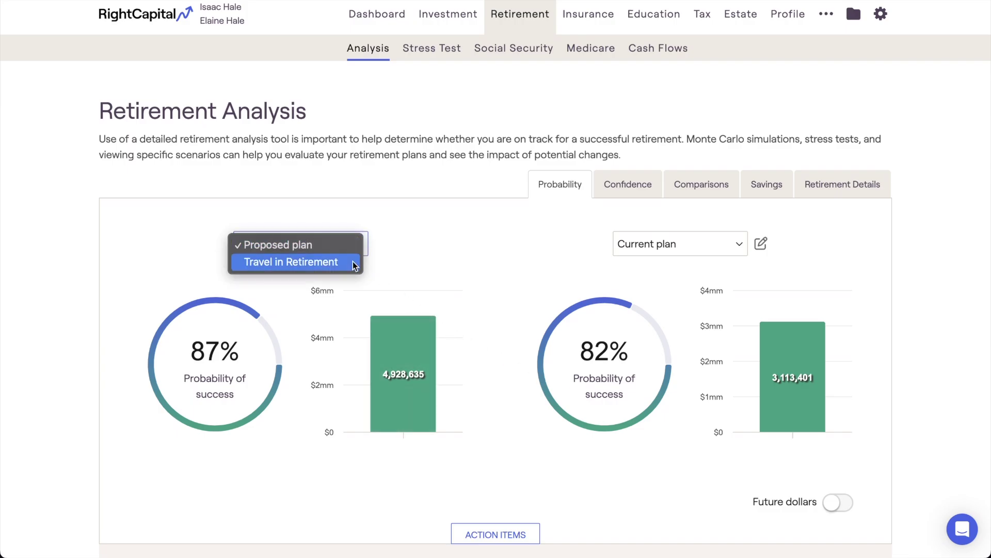
click(355, 263)
scroll(352, 262, down, 2)
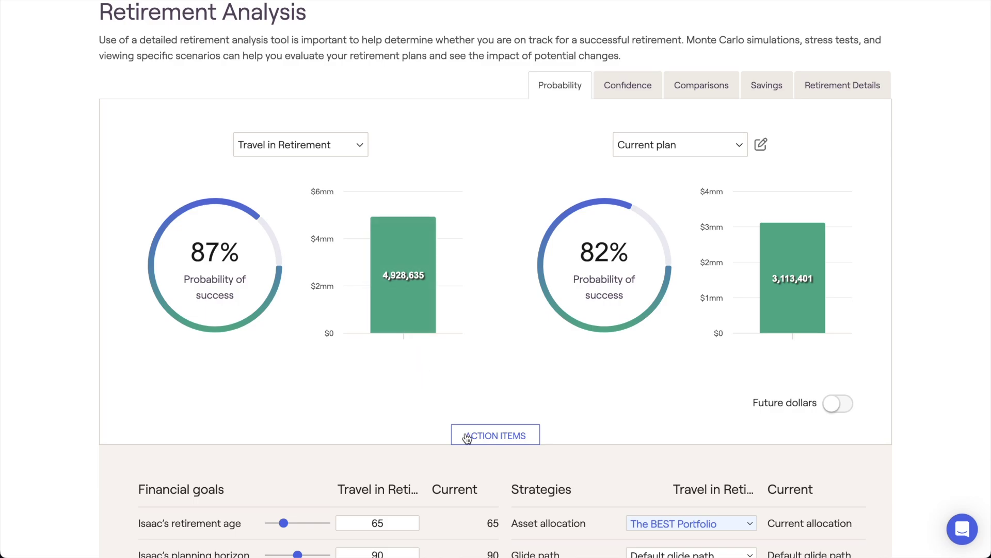
click(686, 151)
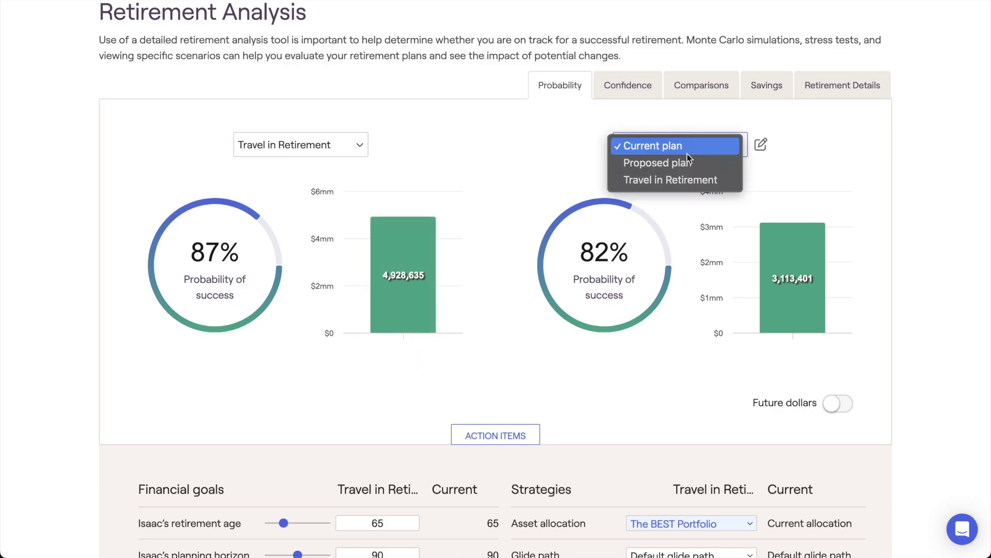
click(686, 153)
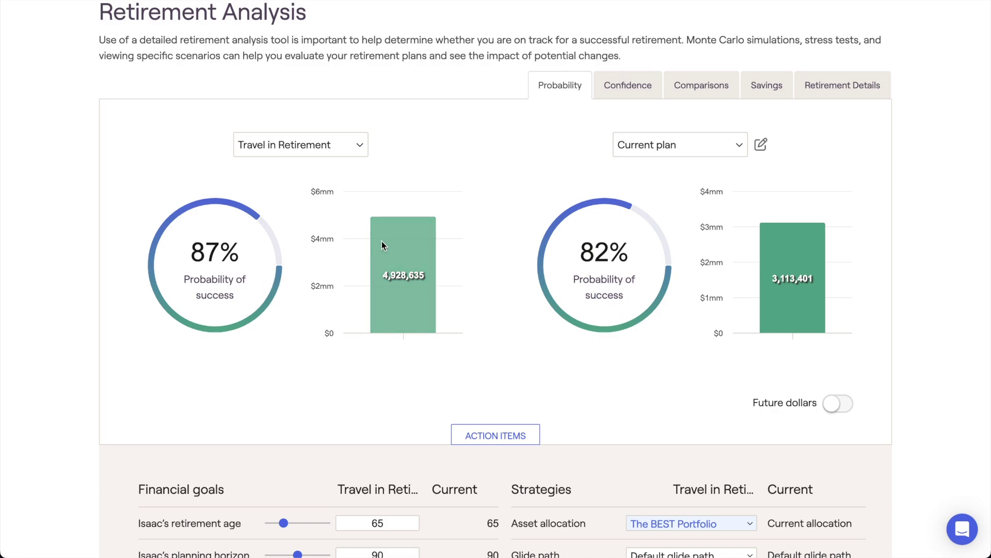
scroll(474, 144, up, 2)
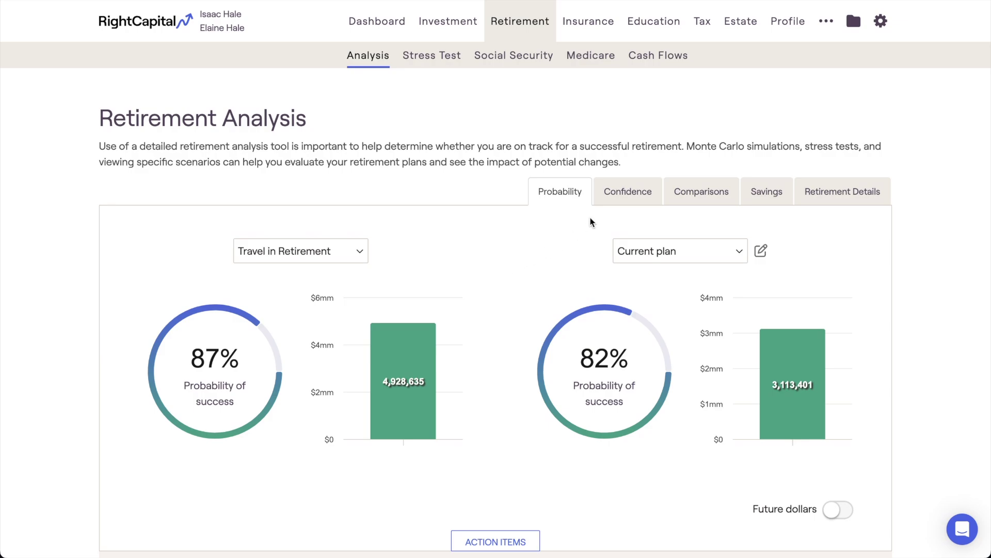
click(607, 207)
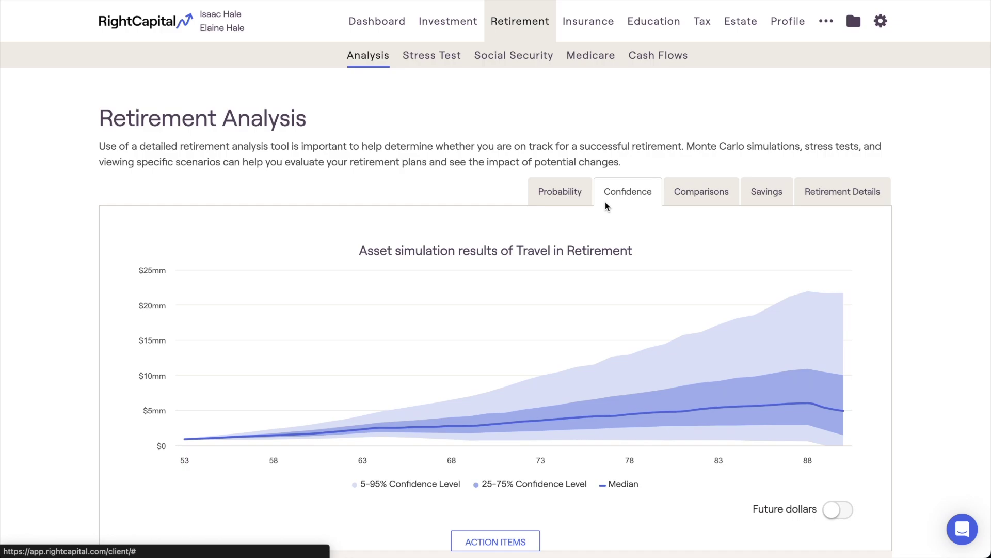
mouse_move(621, 326)
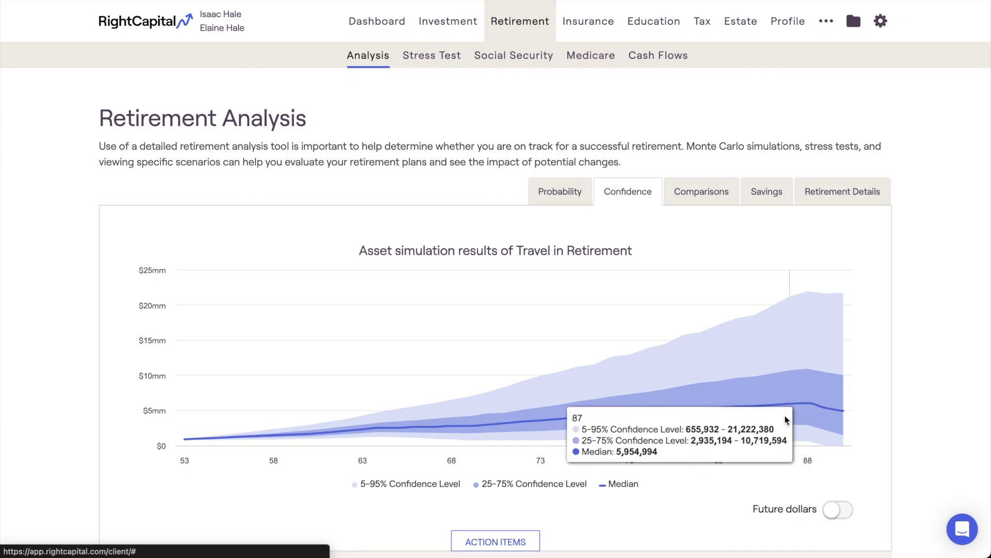
Step: Recheck the Travel in Retirement confidence chart, then bring up the Comparisons scenario analysis showing $2,618,872 more ending assets
click(570, 201)
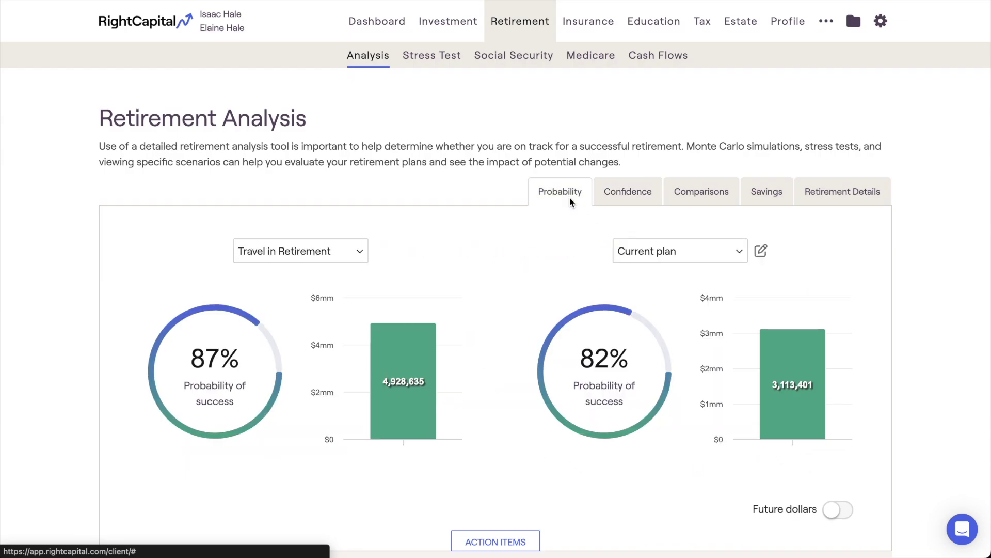
click(360, 251)
click(357, 252)
click(603, 199)
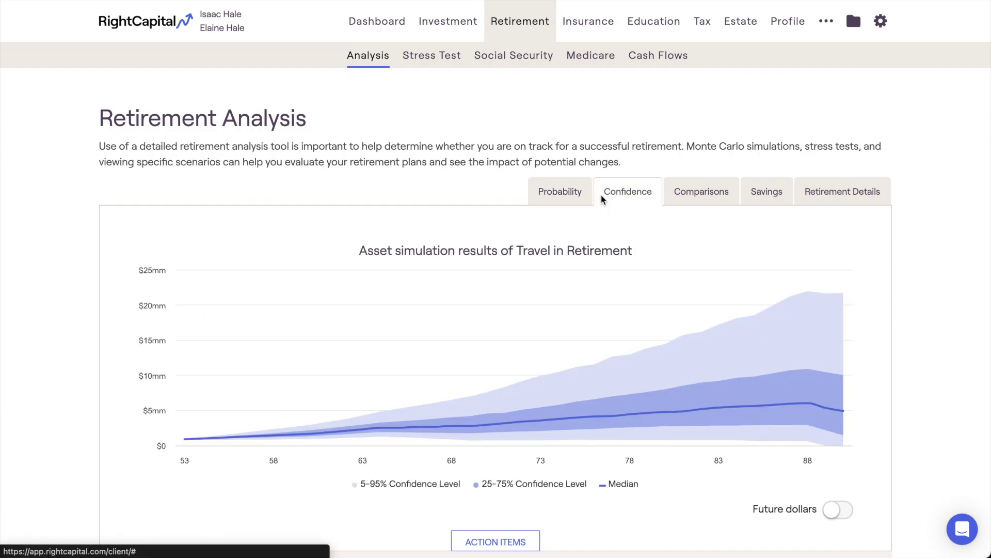
drag(516, 251, 645, 252)
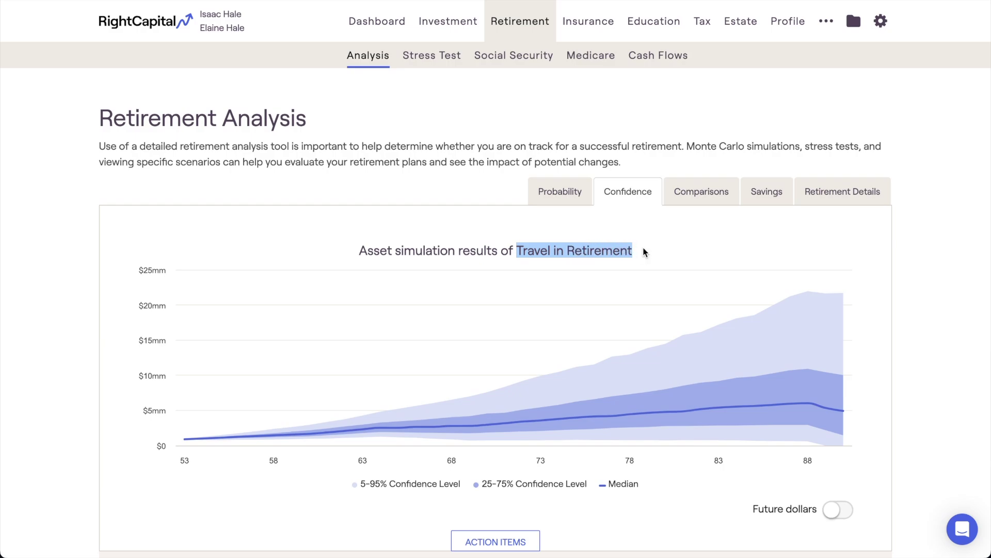
click(645, 252)
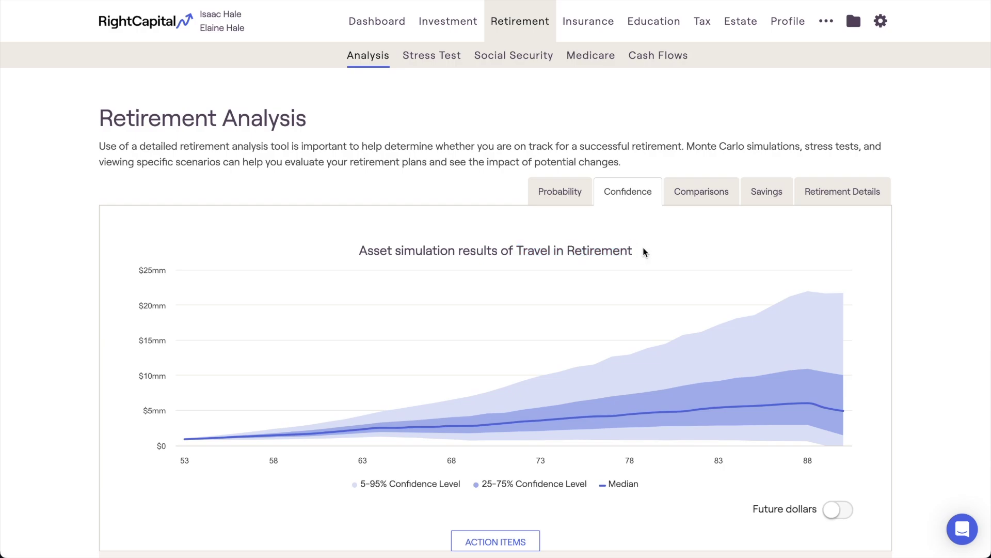
click(691, 202)
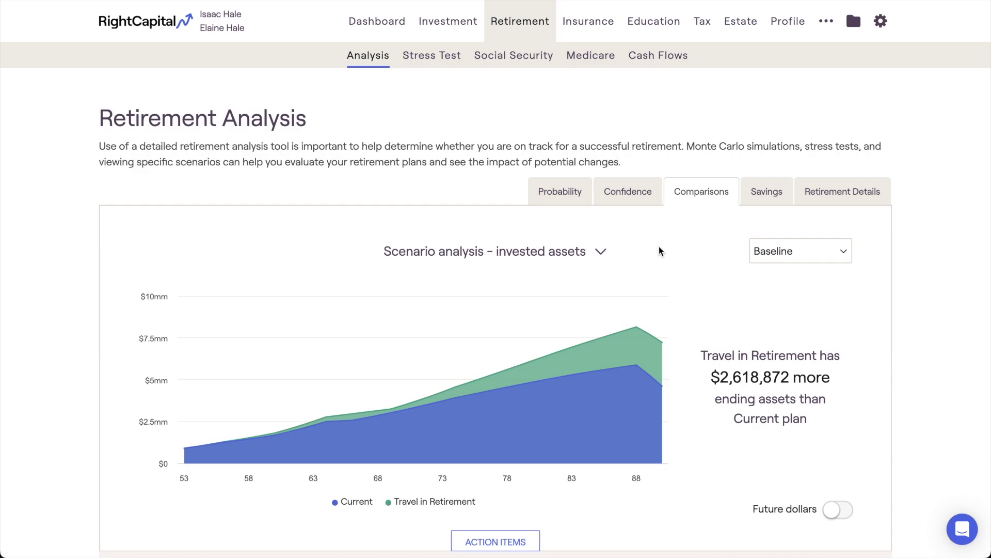
Step: Switch the scenario comparison chart to net worth, then to total taxes
mouse_move(559, 309)
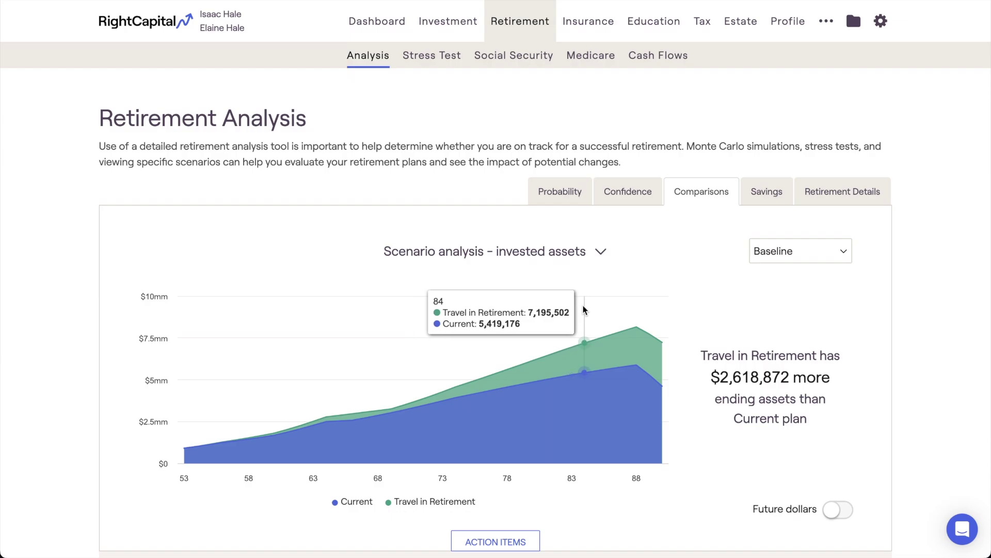
click(599, 251)
click(600, 274)
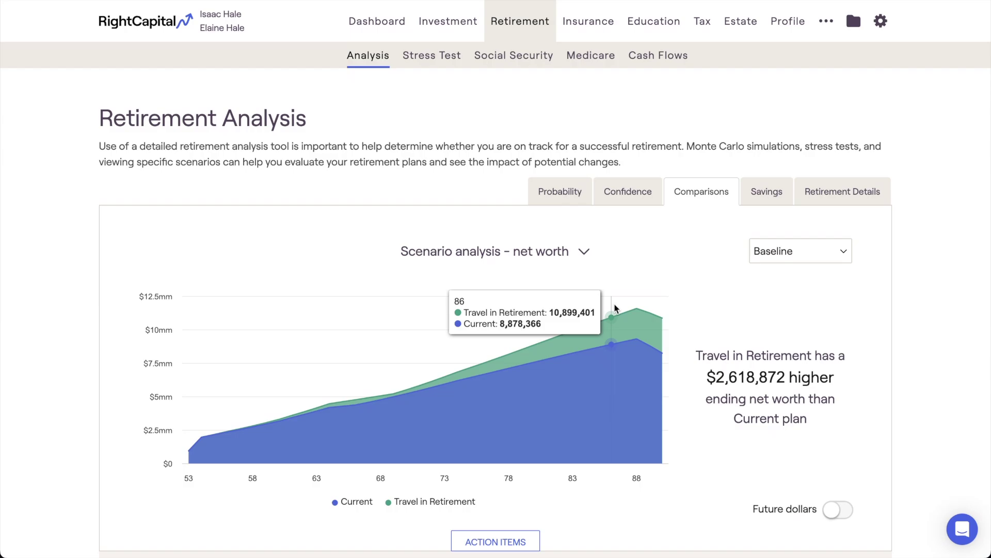
click(584, 253)
click(586, 272)
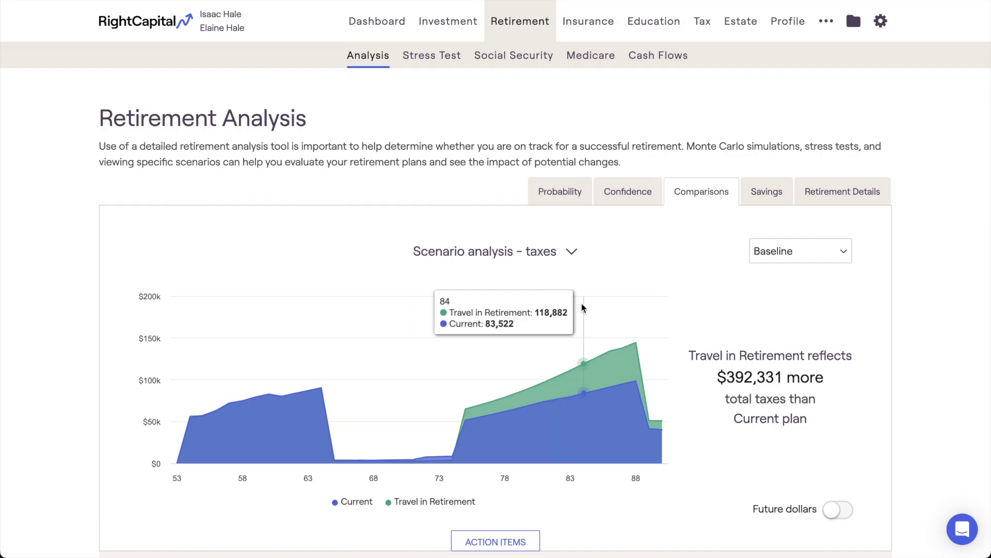
Step: Compare assets at retirement: Travel in Retirement $2,777,216, $284,476 more than Current plan
click(570, 253)
click(562, 274)
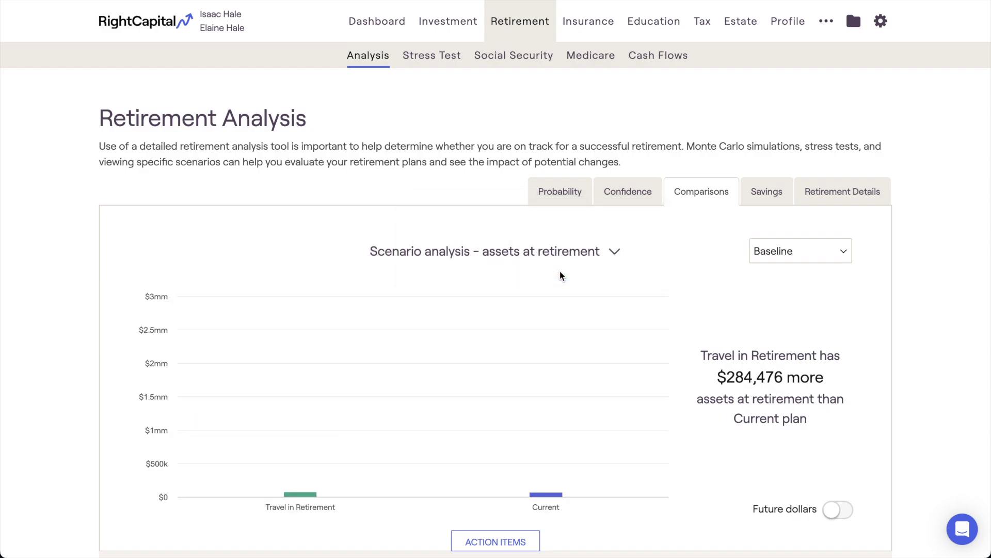
mouse_move(312, 421)
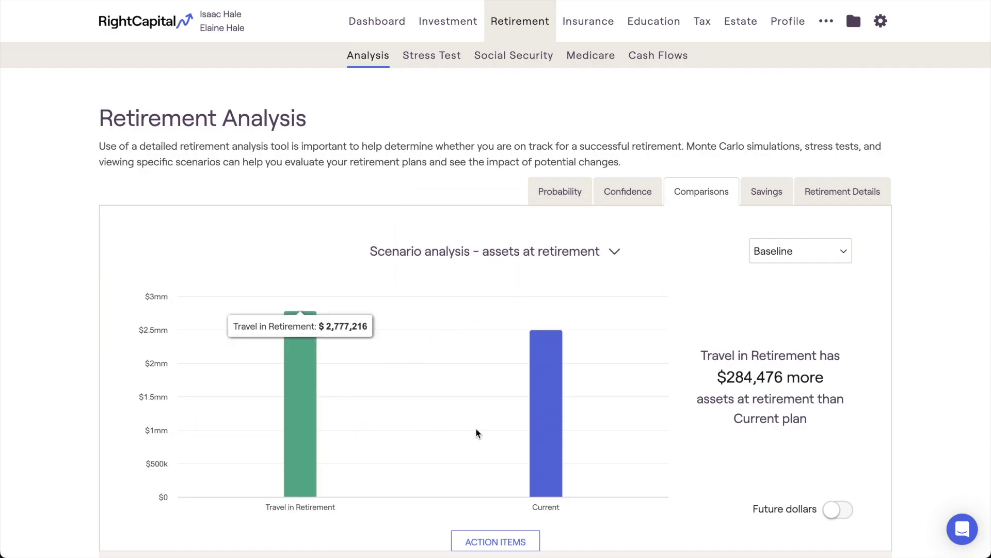
mouse_move(542, 434)
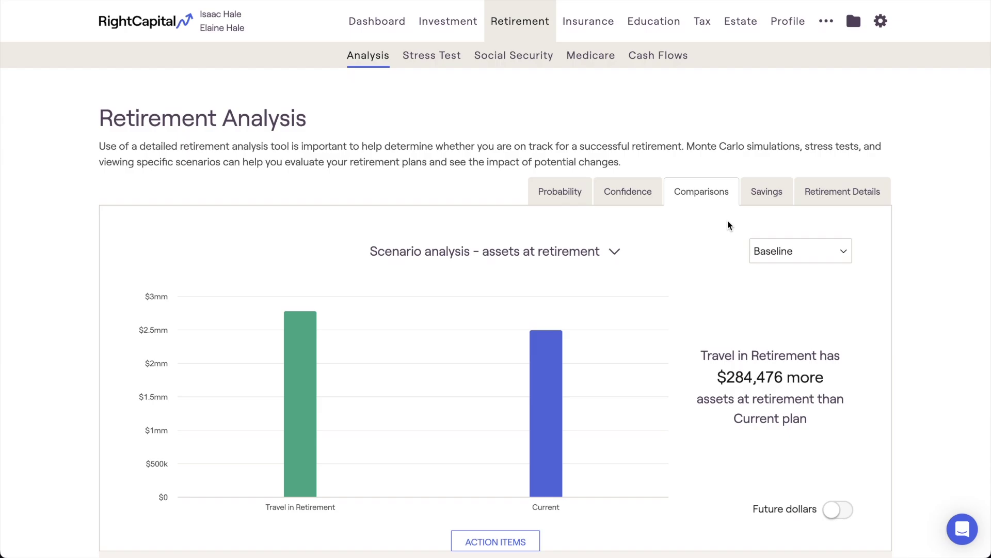
click(802, 252)
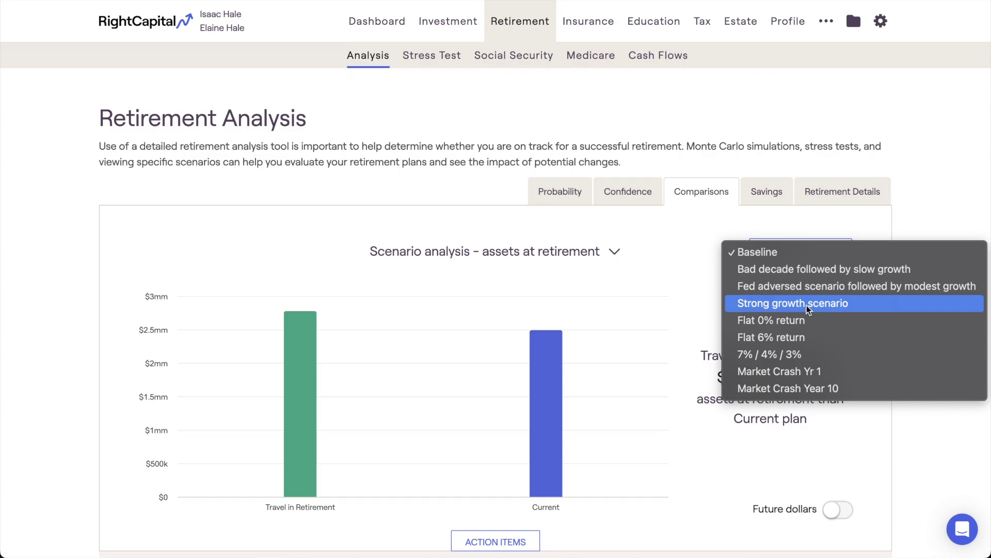
click(704, 272)
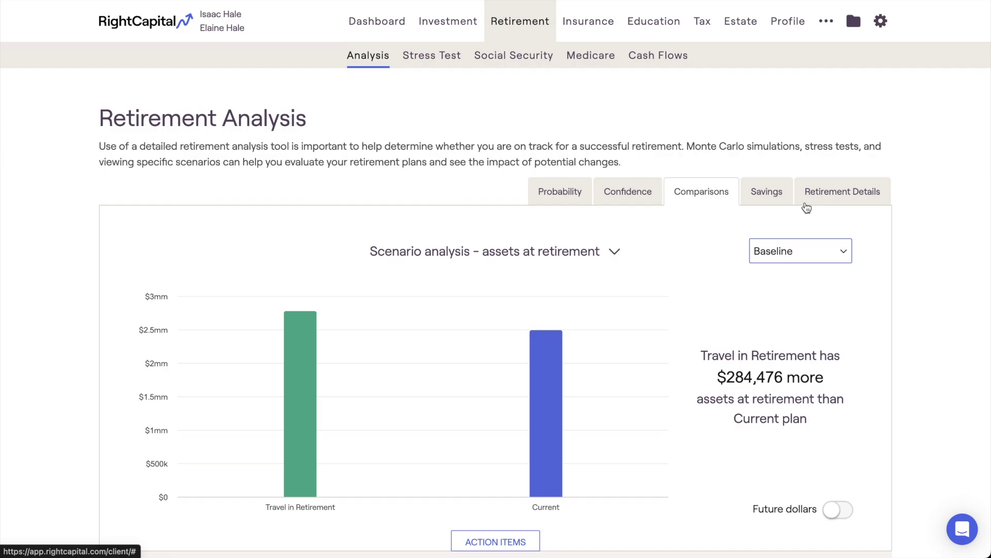
click(752, 206)
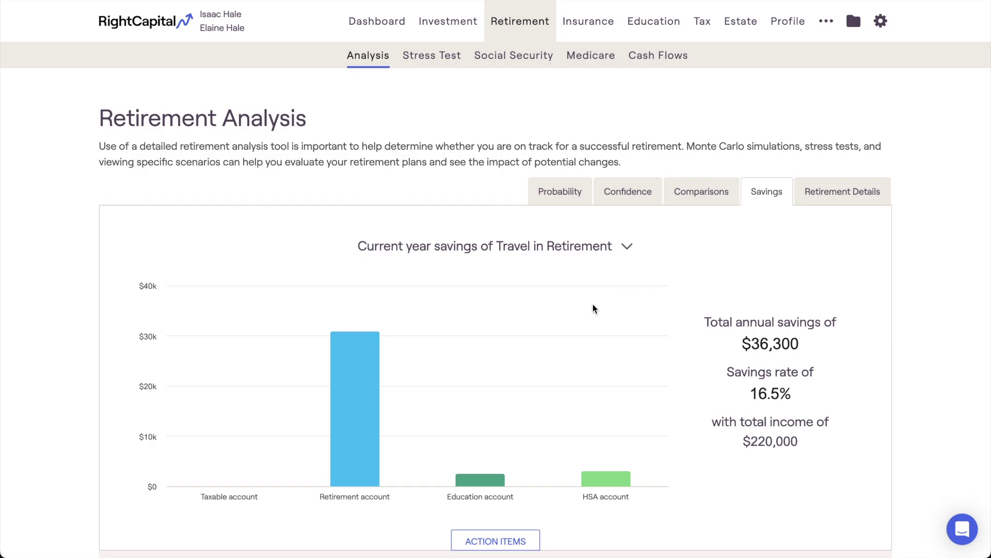
Step: Show the Travel in Retirement savings-over-time chart, then the savings rate by year
mouse_move(363, 437)
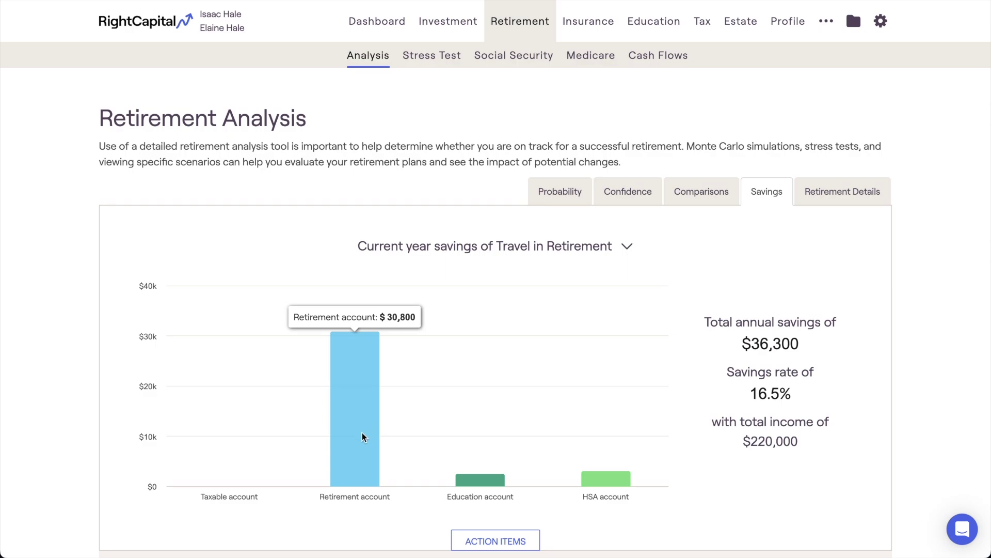
mouse_move(467, 479)
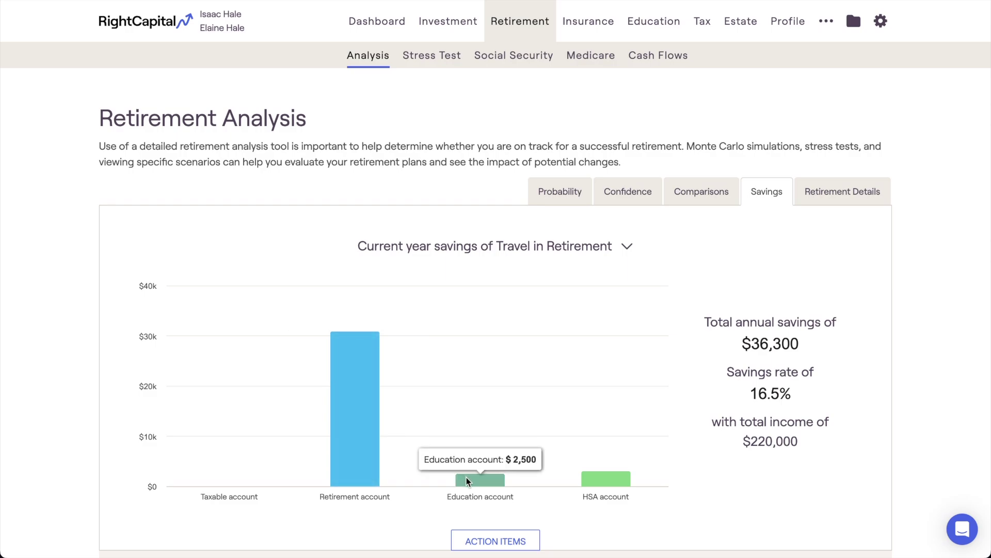
mouse_move(587, 481)
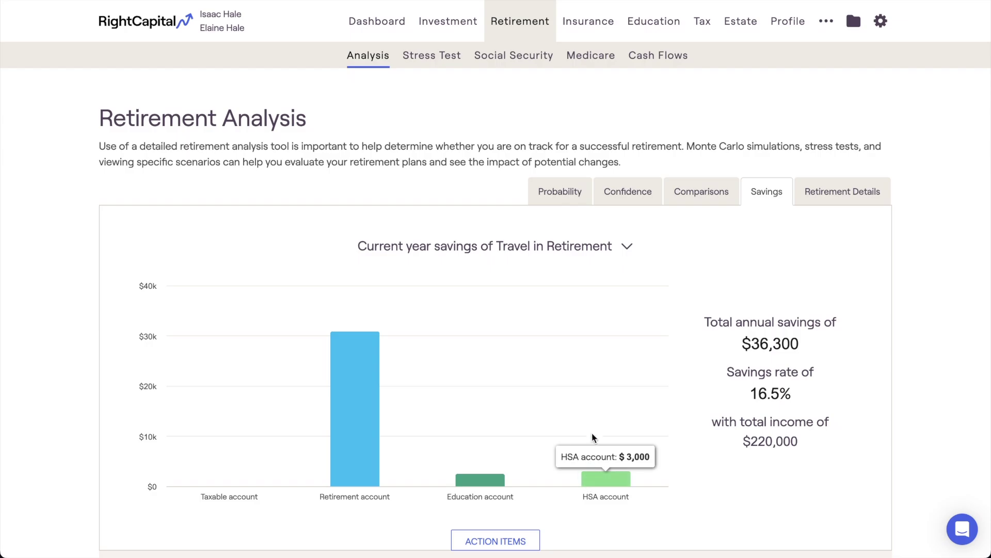
click(619, 249)
click(612, 267)
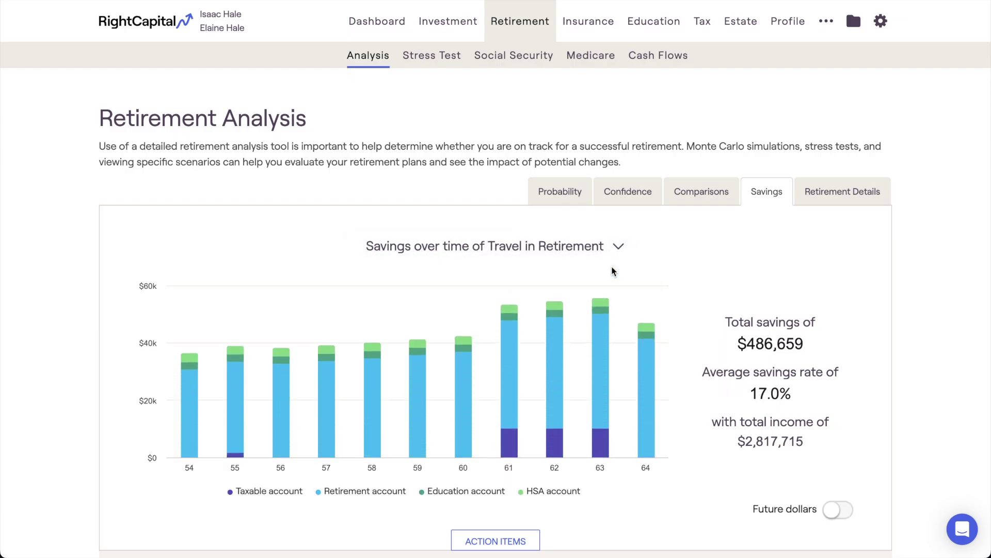
mouse_move(511, 362)
mouse_move(511, 318)
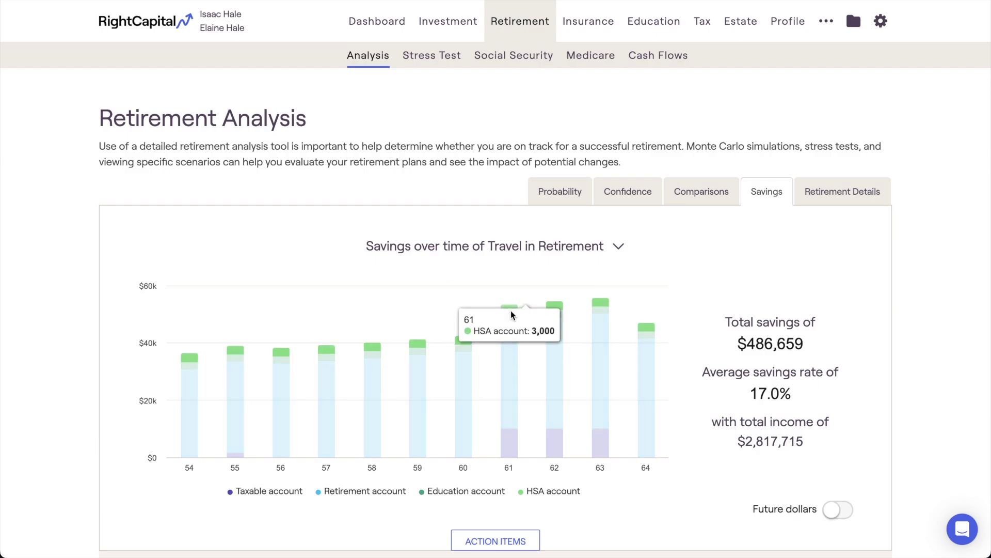
click(614, 249)
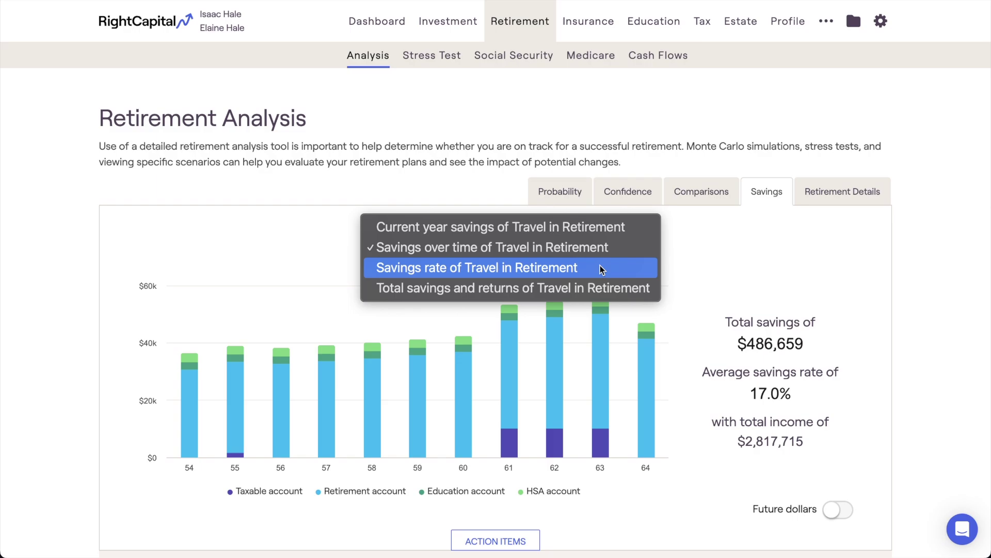
click(600, 265)
Step: Switch the savings chart to total savings and portfolio returns
mouse_move(556, 311)
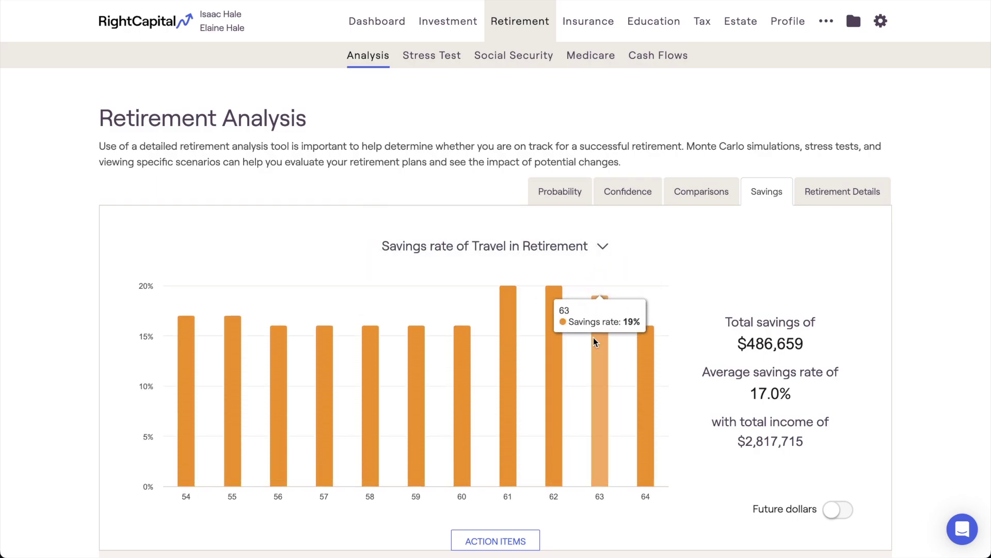
mouse_move(646, 351)
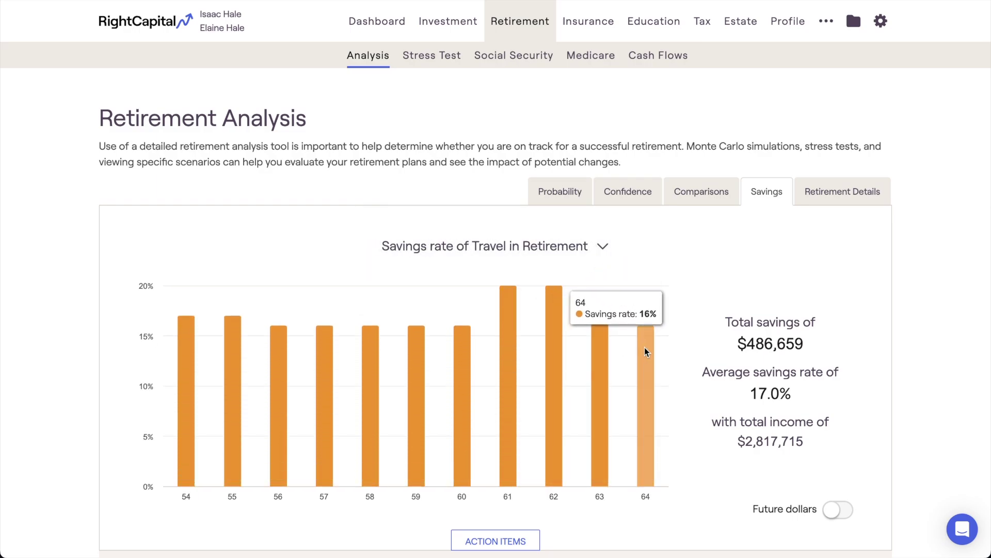
click(589, 248)
click(593, 268)
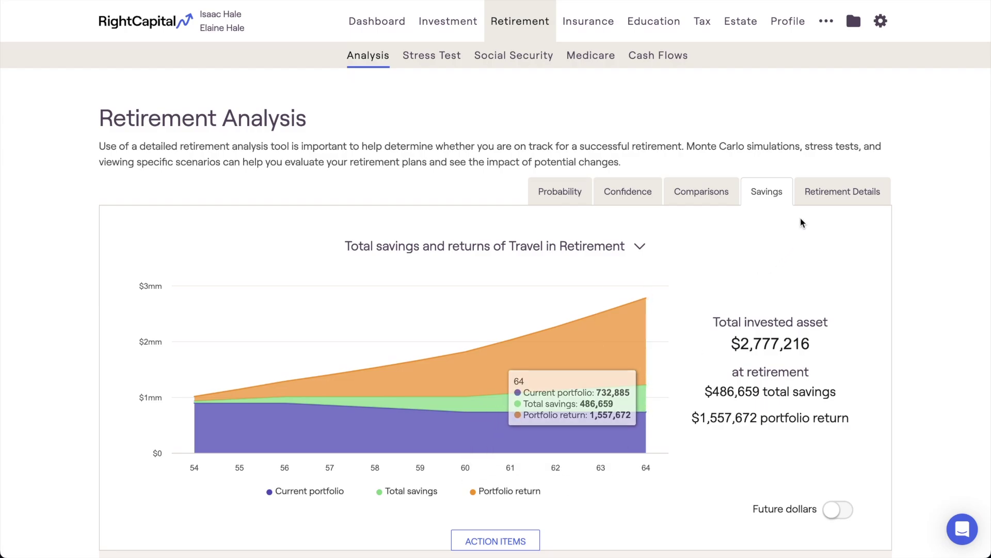
Step: Open Retirement Details ($0 income shortage) and chart the withdrawal rate by age
click(819, 198)
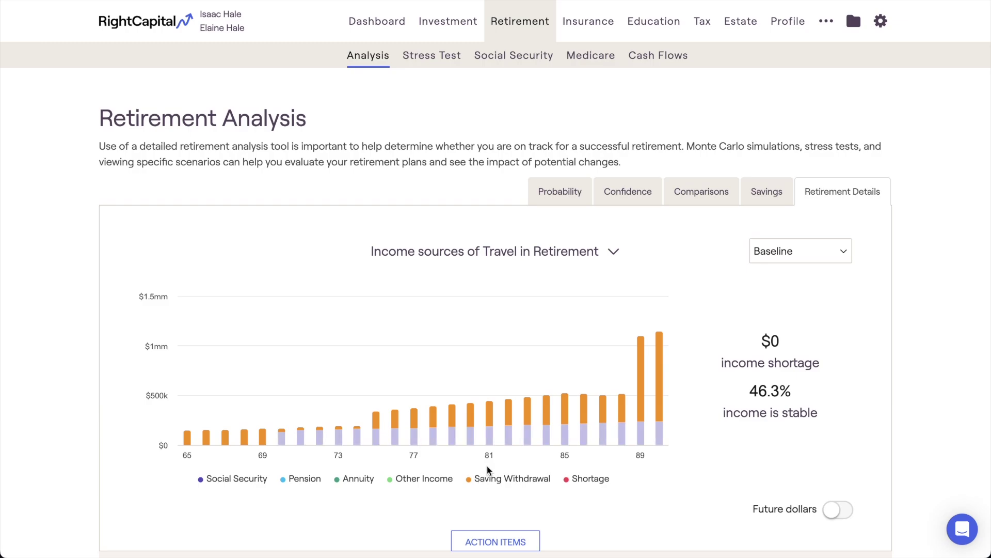
mouse_move(490, 438)
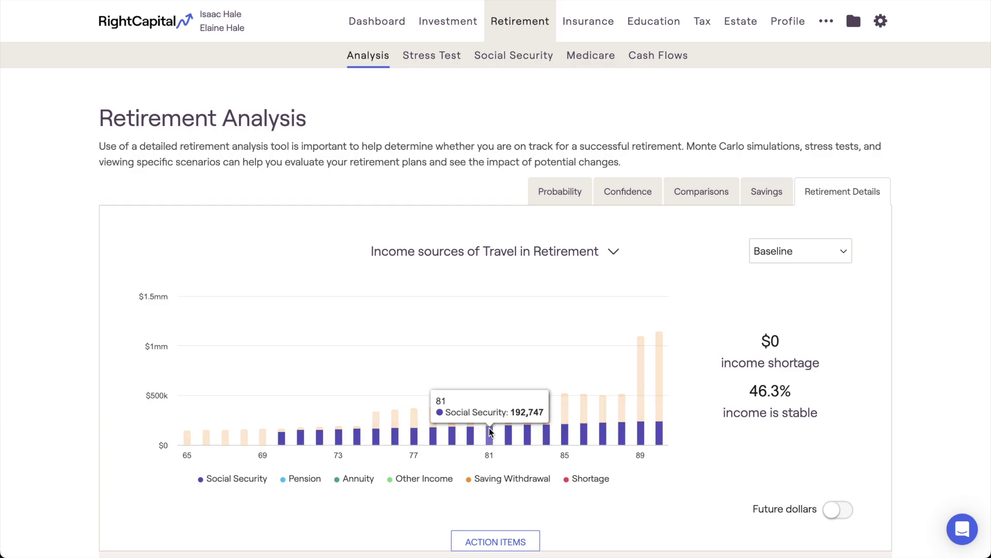
click(598, 256)
click(595, 273)
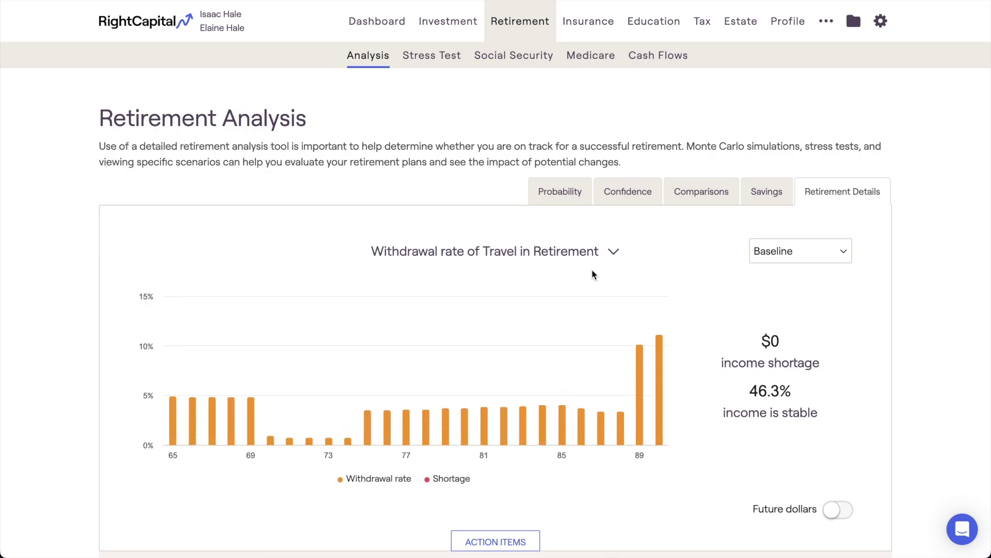
Step: Review withdrawal rates of about 4% into the early eighties, rising above 10% near age 89
mouse_move(505, 421)
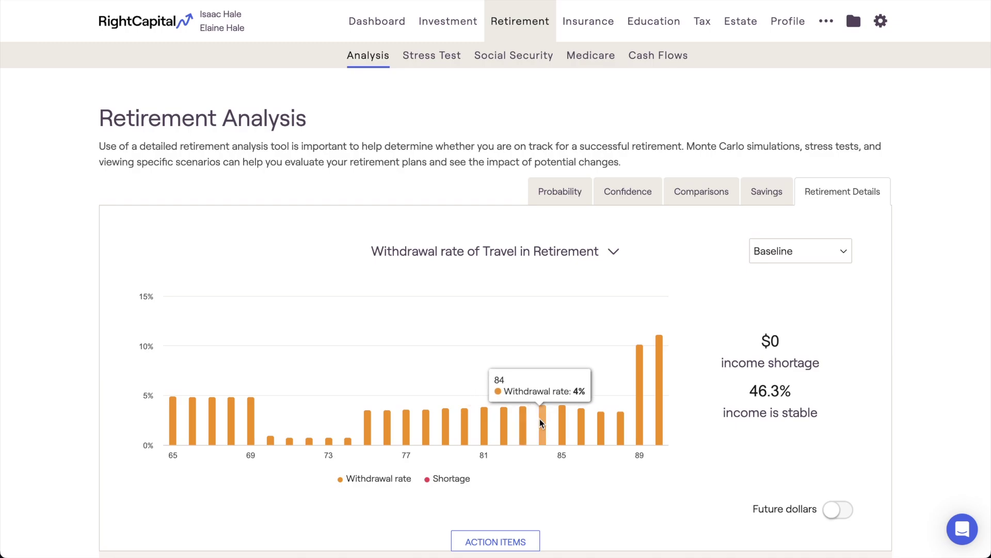
click(607, 258)
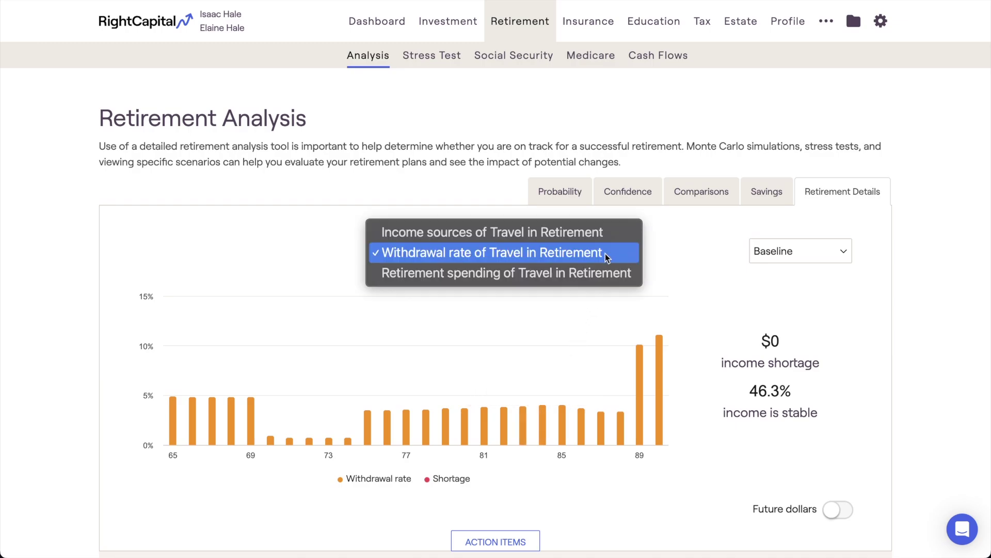
Step: Show Travel in Retirement's $8,629,039 retirement spending, then return to the advisor's Clients page
click(593, 278)
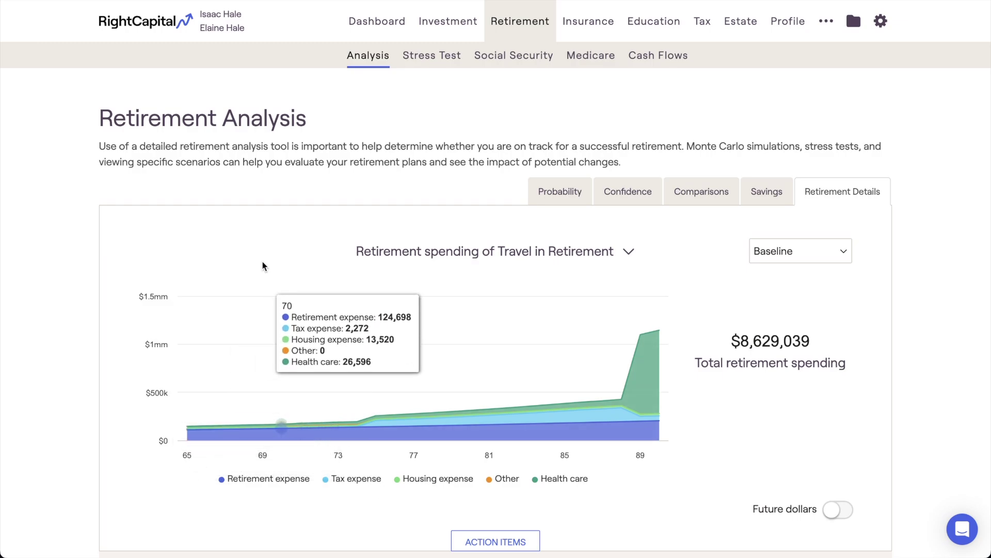
click(171, 24)
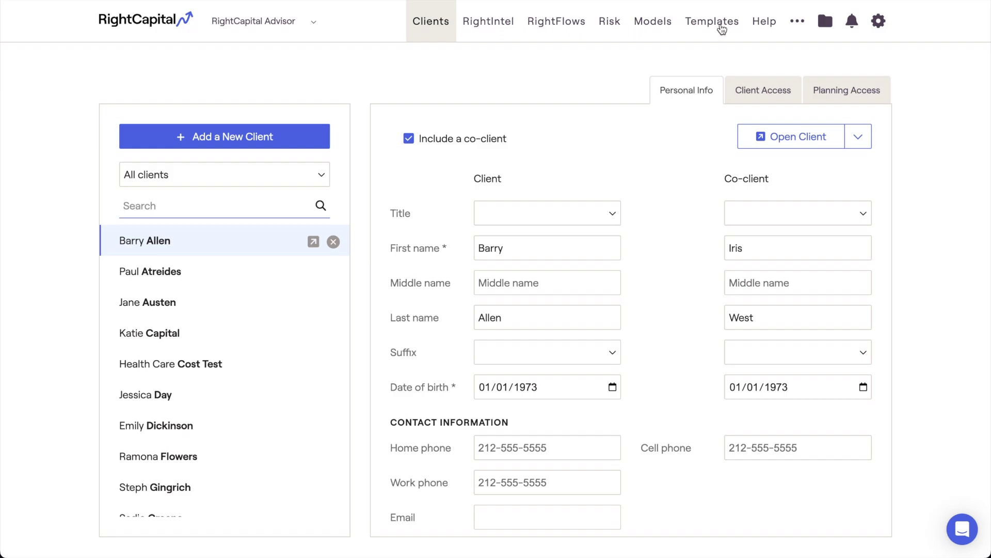
Step: Go to the Help Center home and launch the support chat messenger
click(762, 22)
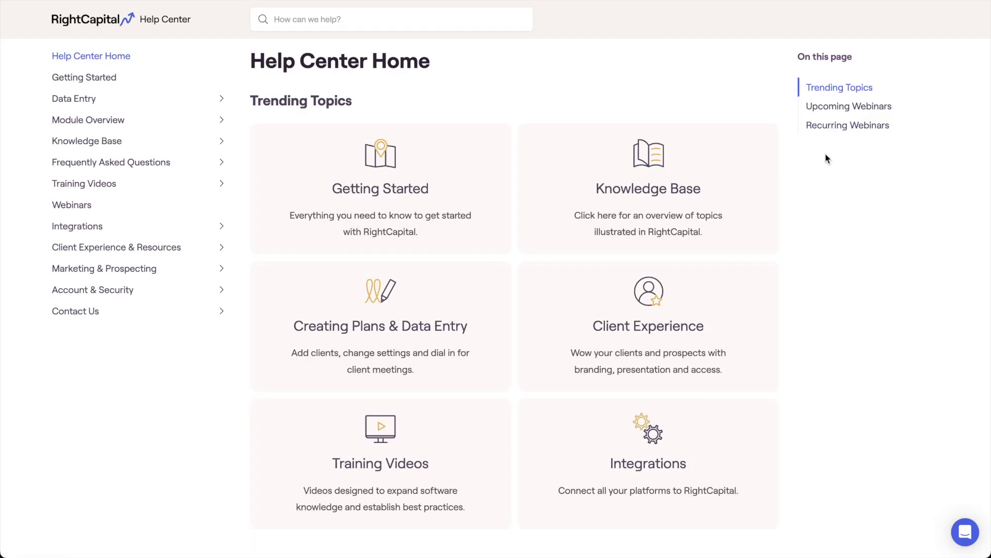
click(966, 532)
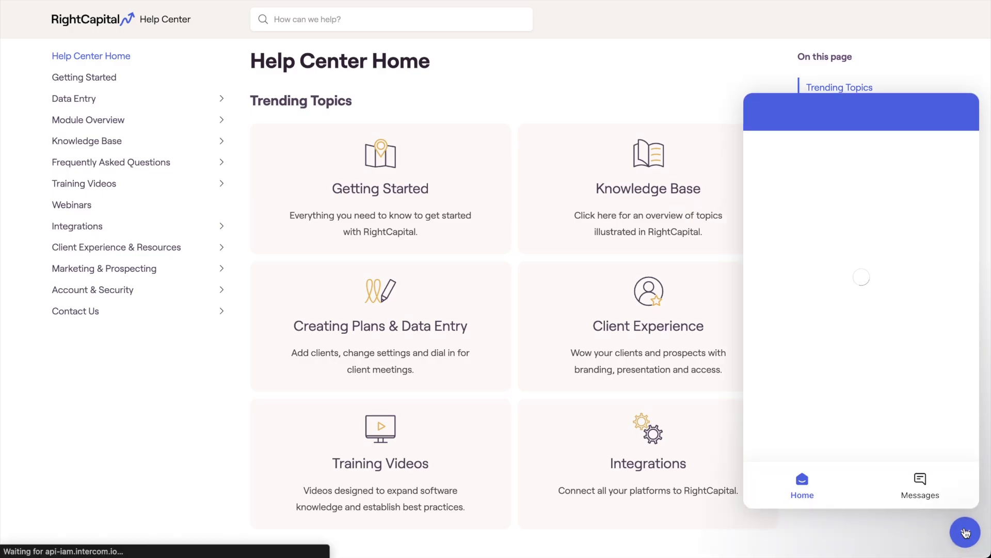